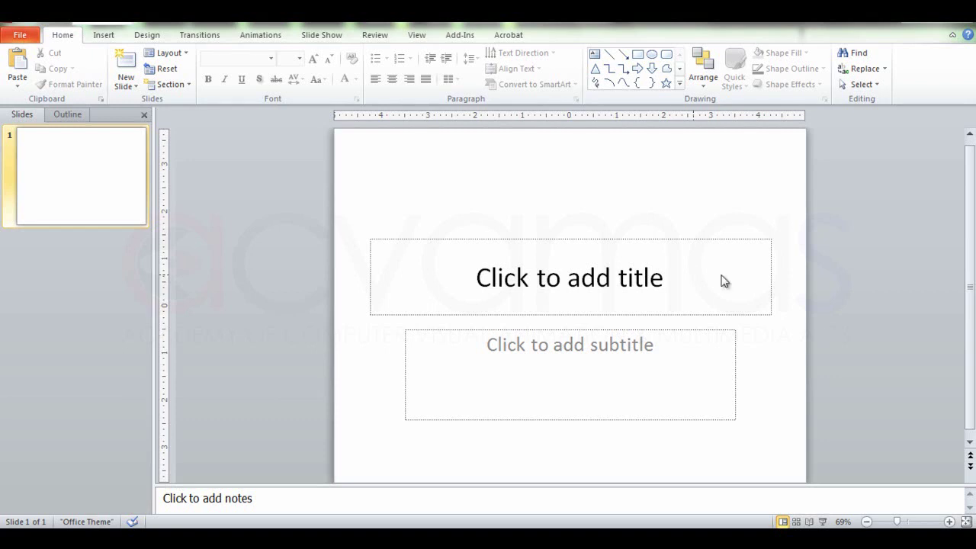
# Keep the Title Slide layout and enter the title ACVAMAS
pyautogui.click(183, 55)
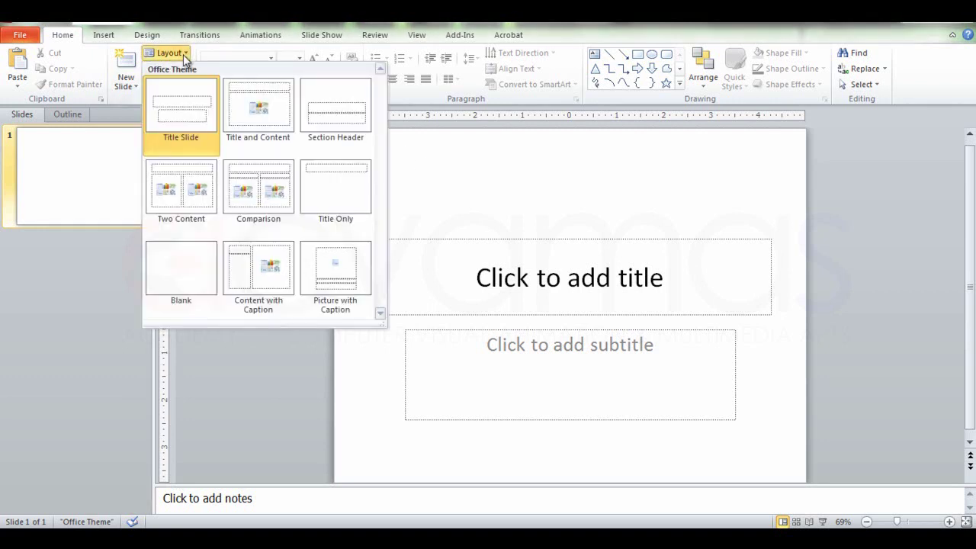
pyautogui.click(191, 120)
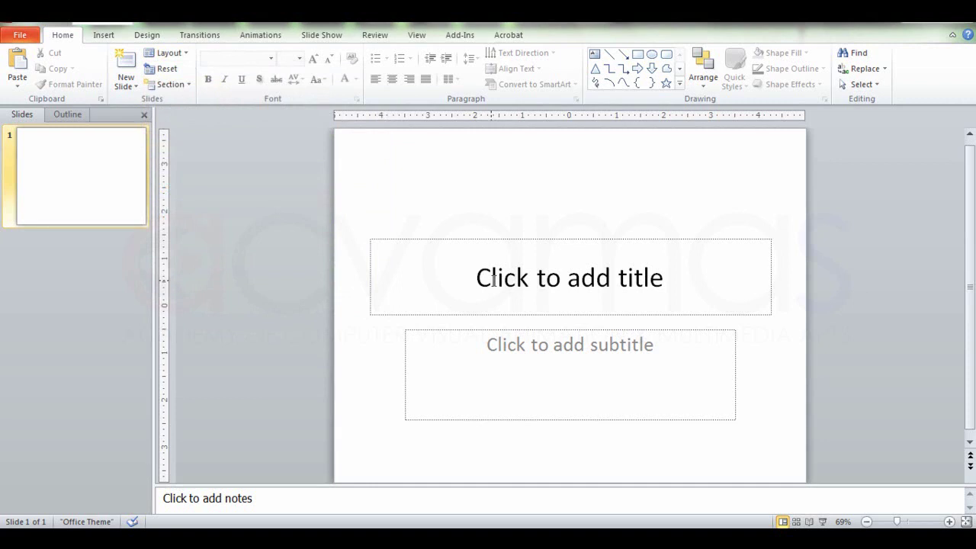
pyautogui.click(563, 284)
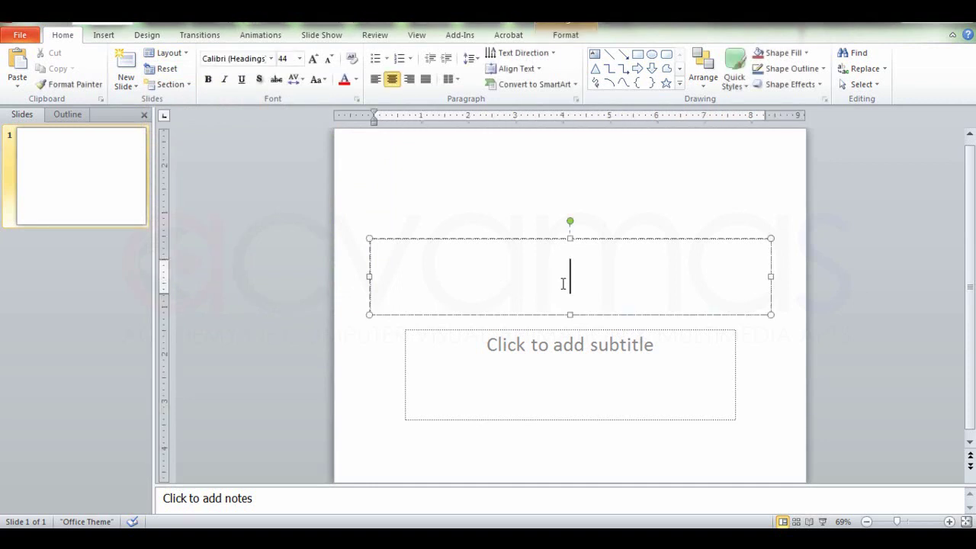
pyautogui.write('ACVAMAS')
# Add the subtitle 'Best Place to Learn Computer' and select the whole subtitle line
pyautogui.click(602, 351)
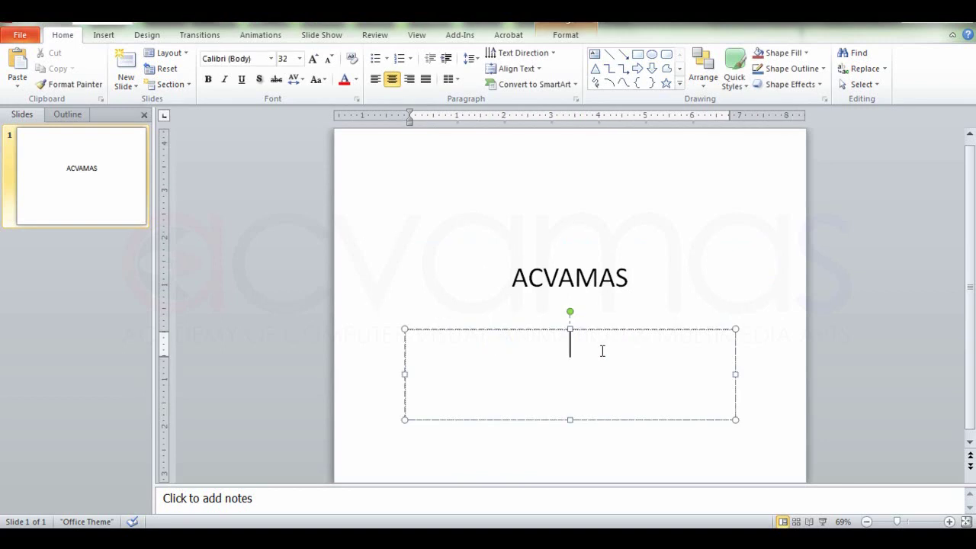
pyautogui.write('Best Place to Learn Computer')
pyautogui.click(729, 268)
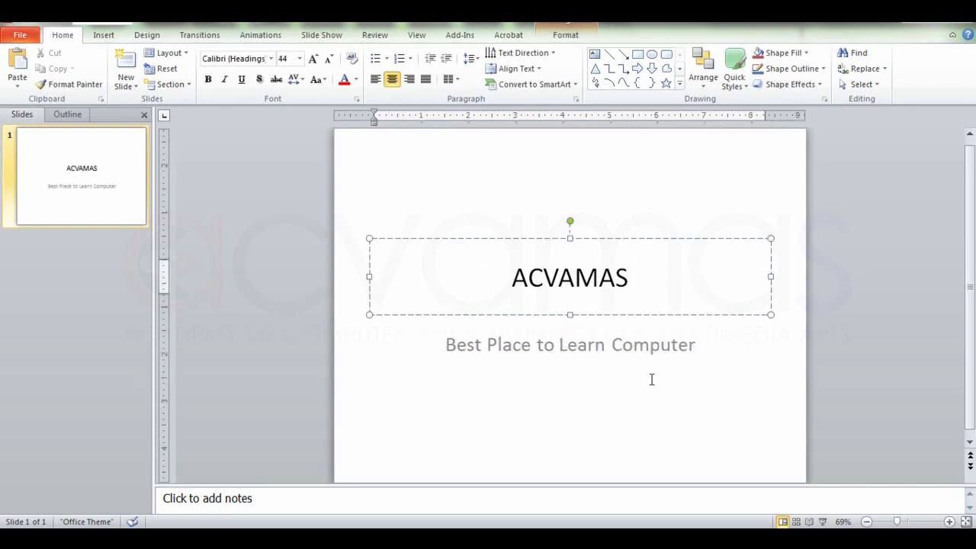
pyautogui.click(608, 416)
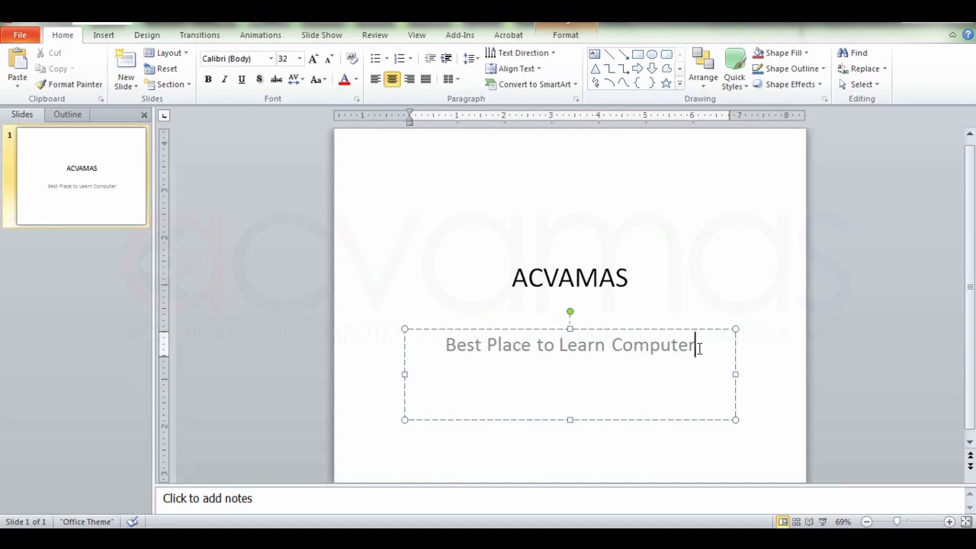
pyautogui.moveTo(699, 348); pyautogui.dragTo(454, 341)
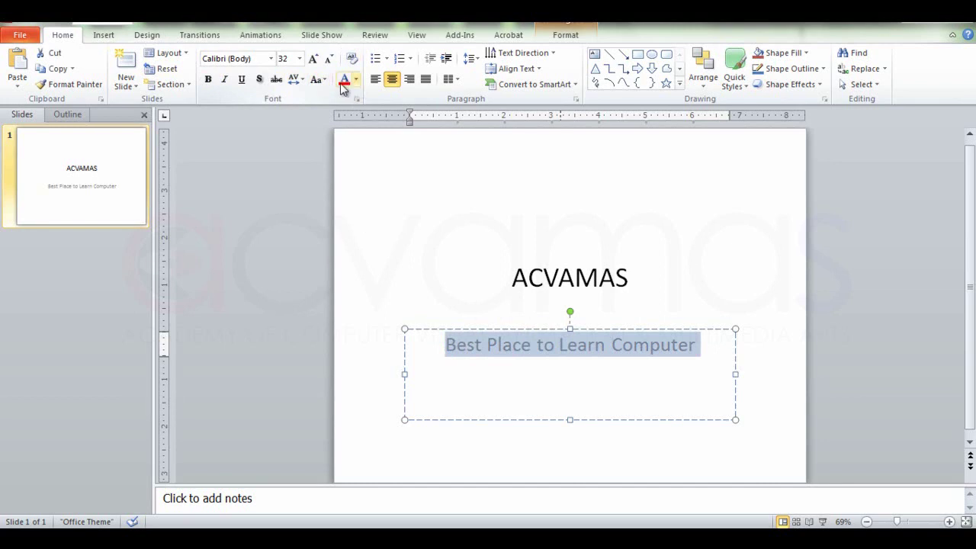
pyautogui.click(186, 54)
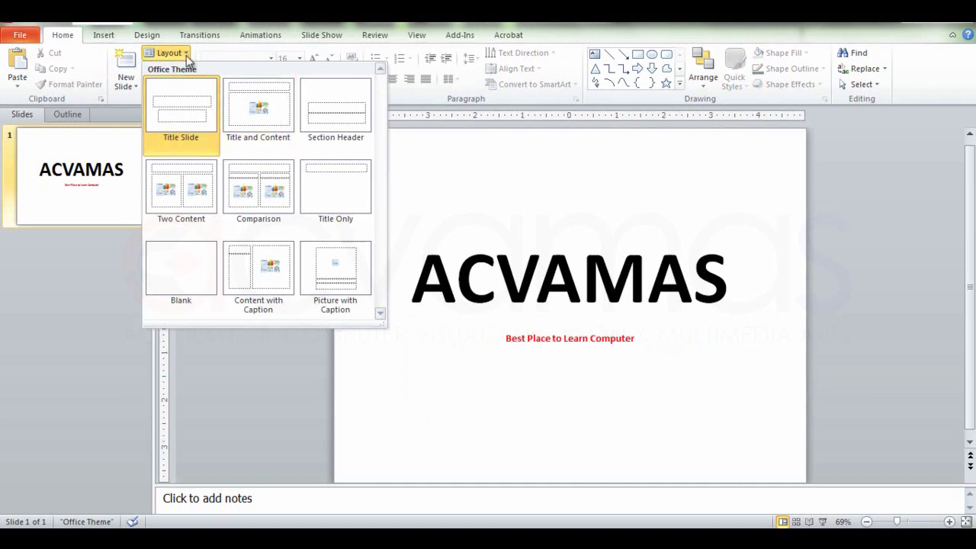
# Add a trial second slide with the Title and Content layout, then delete it
pyautogui.click(126, 61)
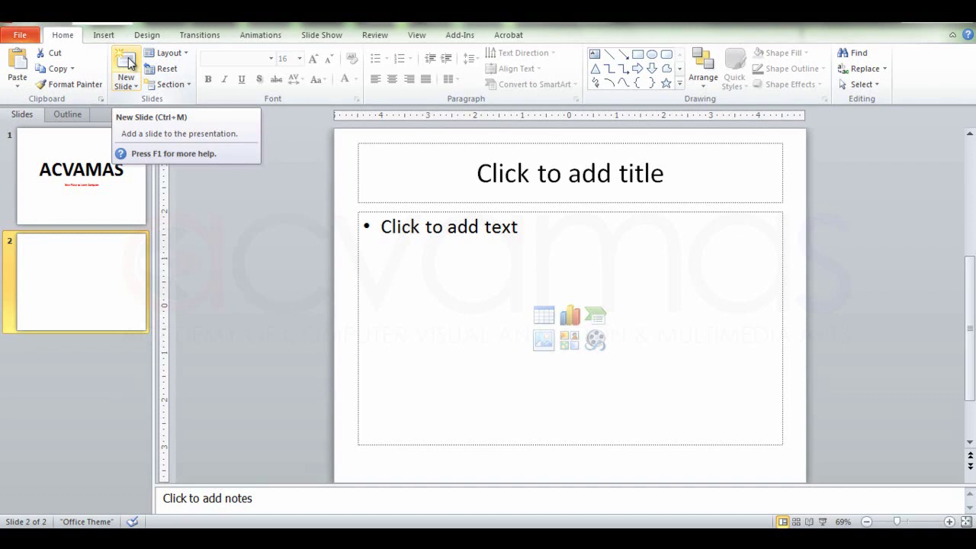
pyautogui.click(185, 54)
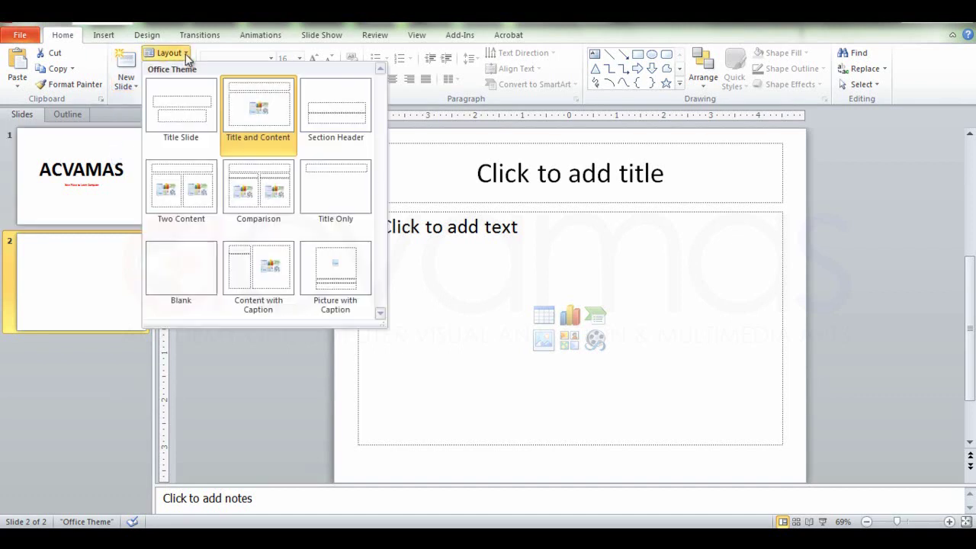
pyautogui.click(280, 111)
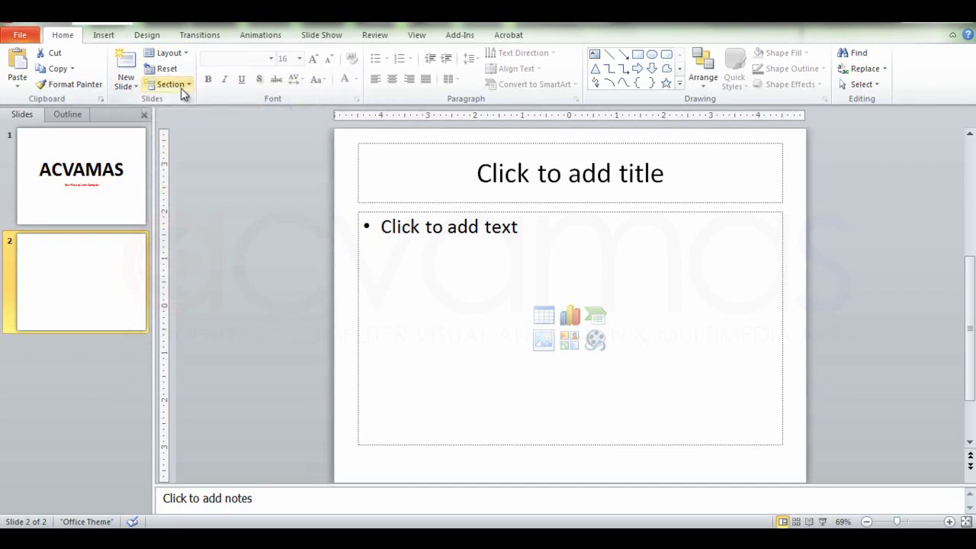
pyautogui.press('Delete')
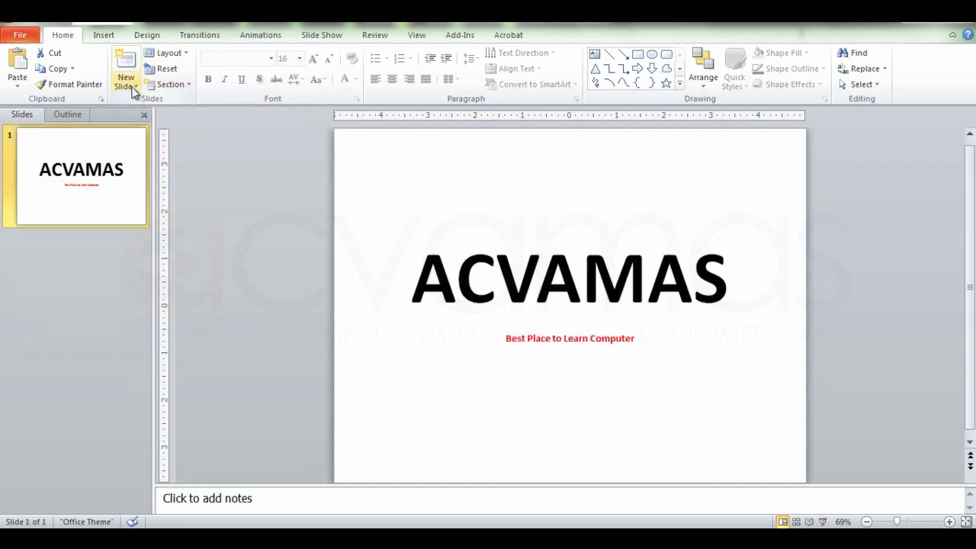
# Insert a Title and Content slide after the title slide and review both slides
pyautogui.click(133, 89)
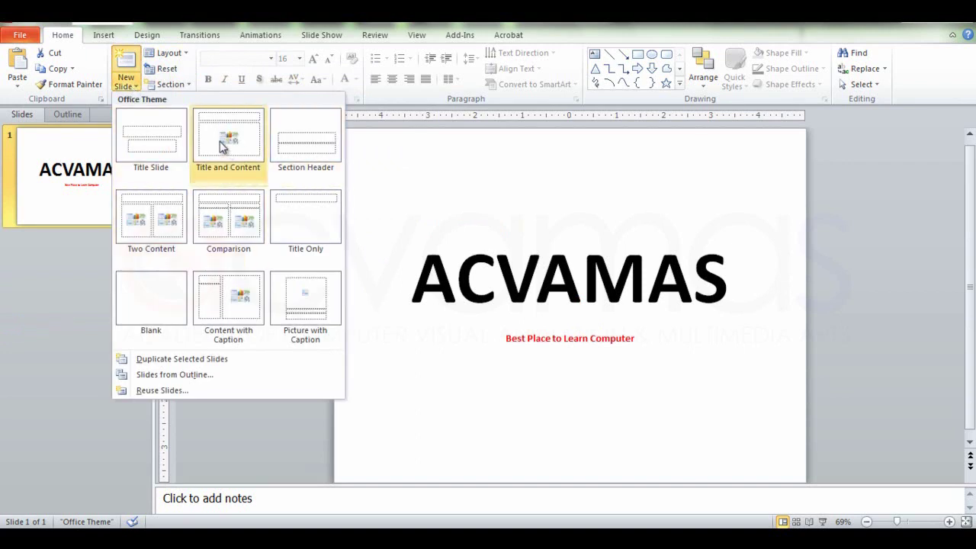
pyautogui.click(231, 145)
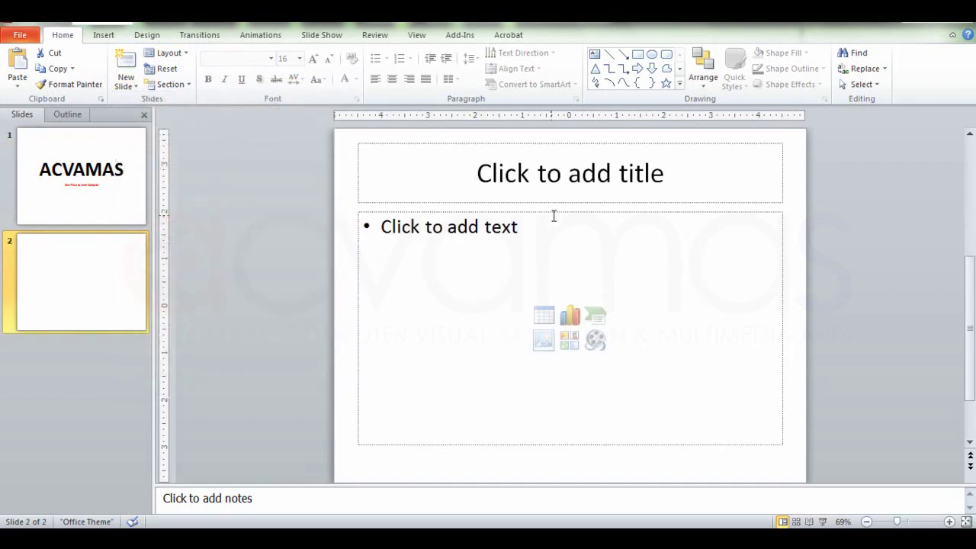
pyautogui.click(102, 203)
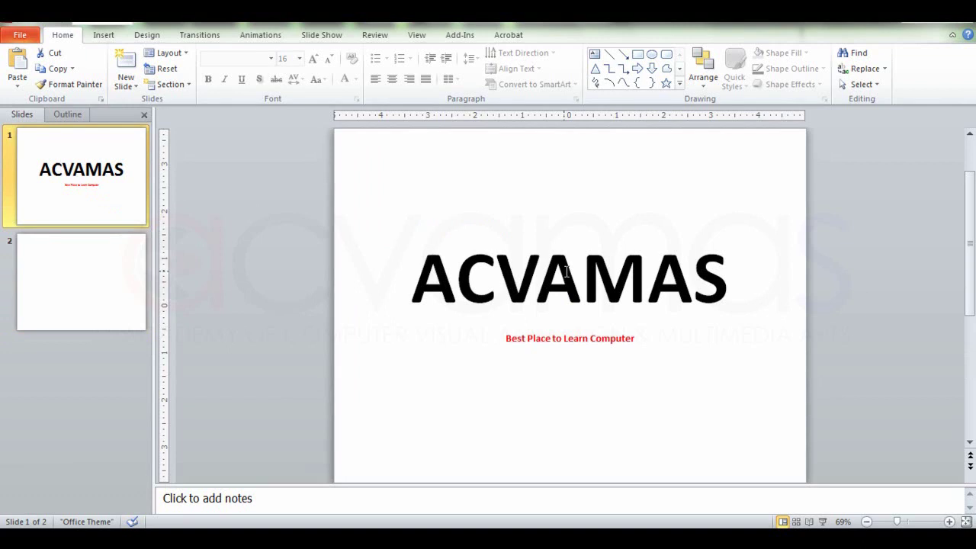
pyautogui.click(79, 279)
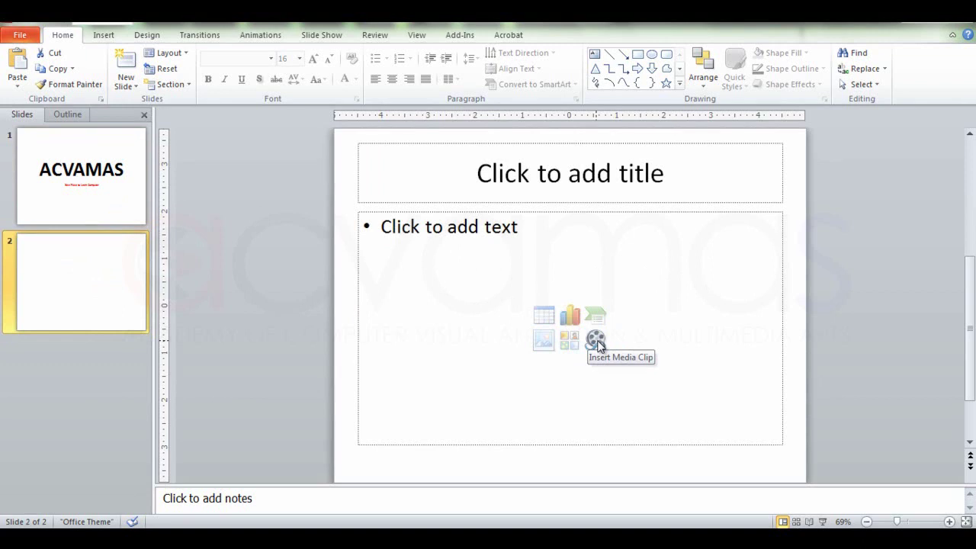
# Type the bullet 'Best' on slide 2 and add a Two Content slide 3
pyautogui.click(507, 232)
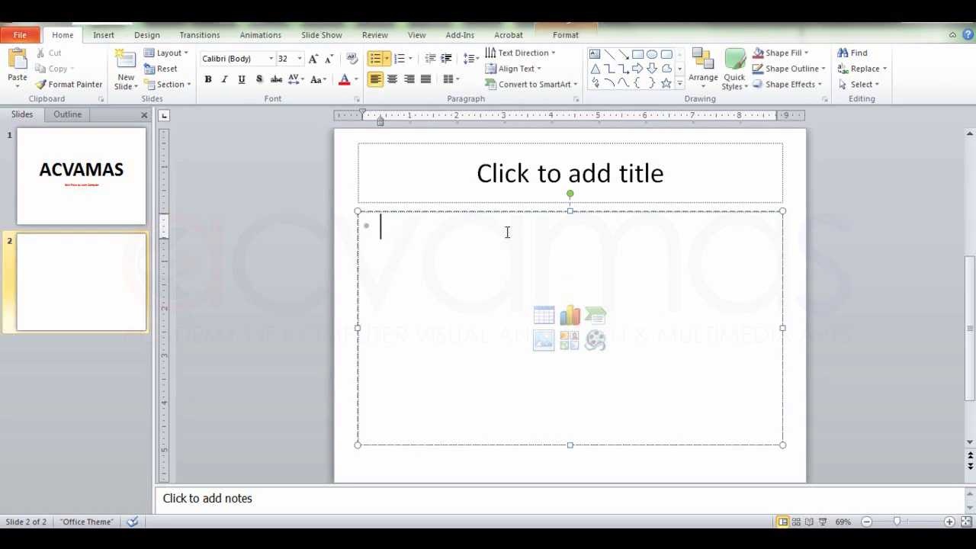
pyautogui.write('Best')
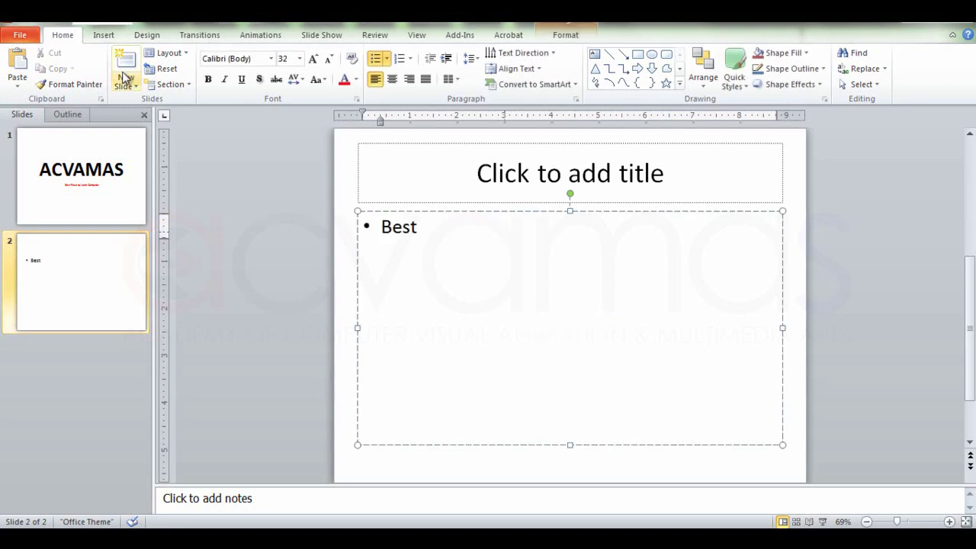
pyautogui.click(124, 78)
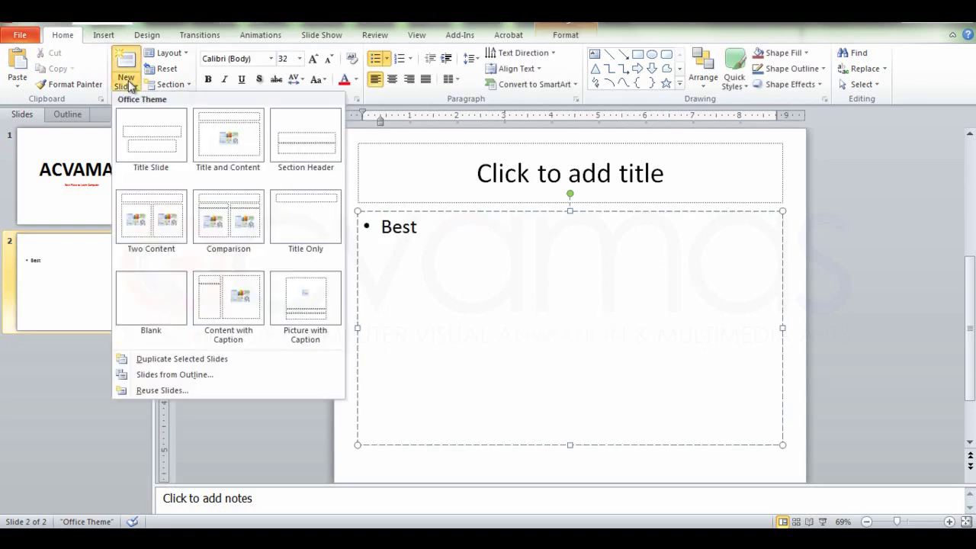
pyautogui.click(158, 224)
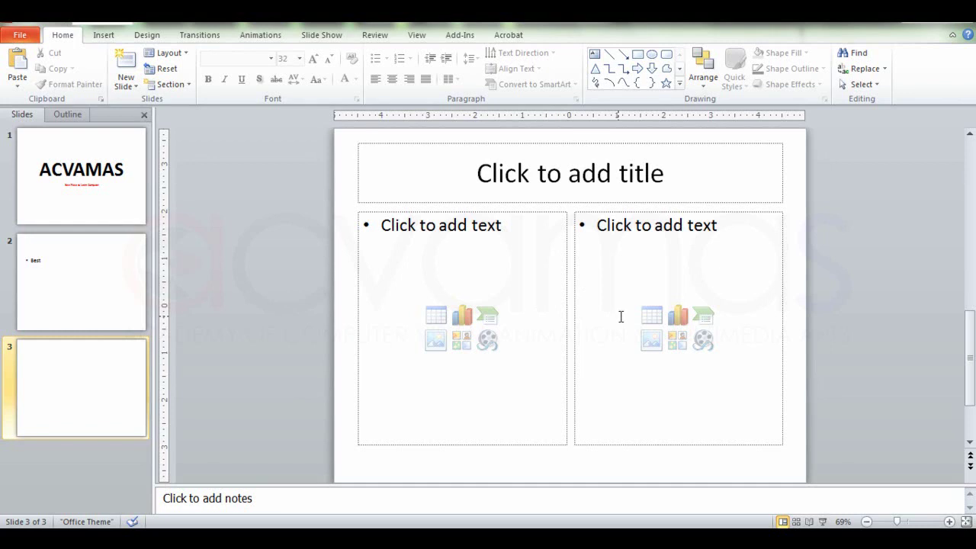
# Add a Blank slide 4 and select it
pyautogui.click(128, 87)
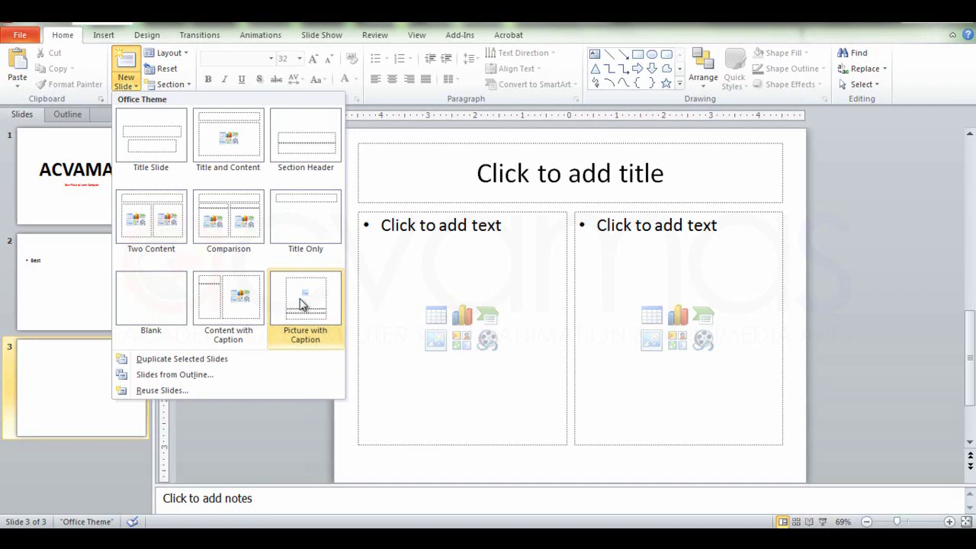
pyautogui.click(157, 315)
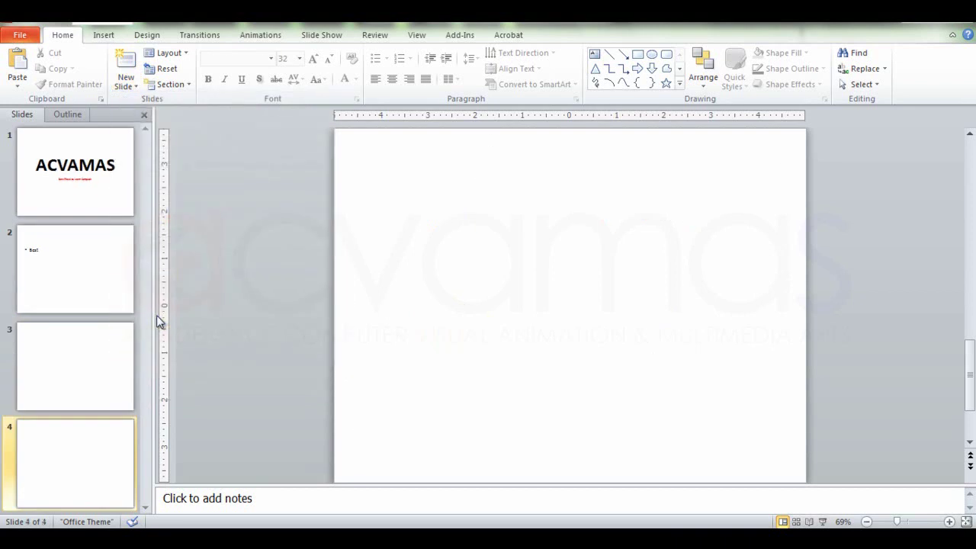
pyautogui.click(86, 453)
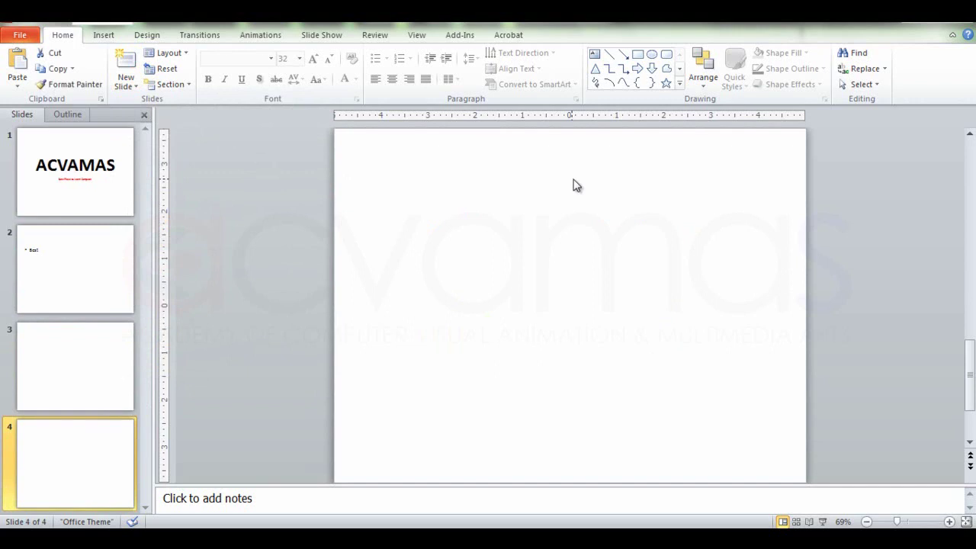
# Display slide 1, the ACVAMAS title slide, in the editing area
pyautogui.click(107, 42)
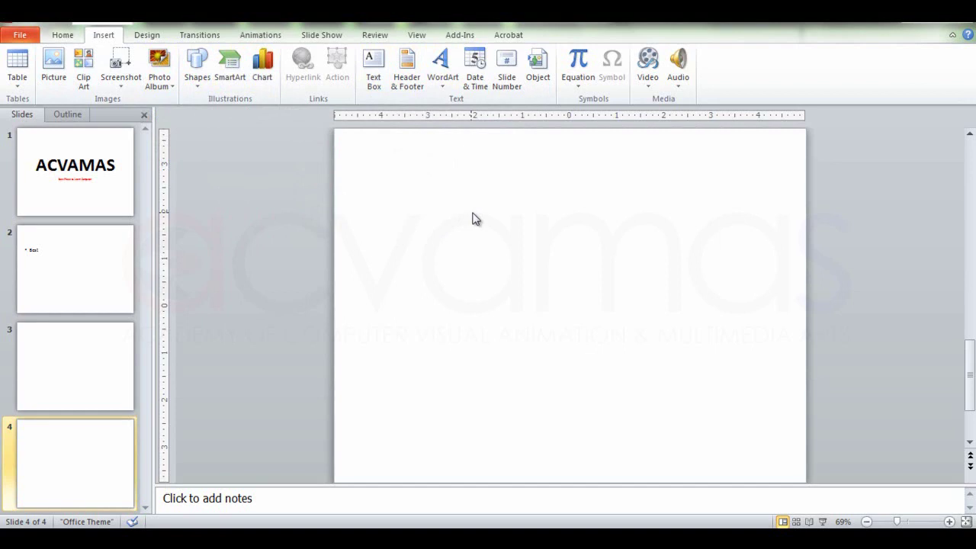
pyautogui.click(89, 190)
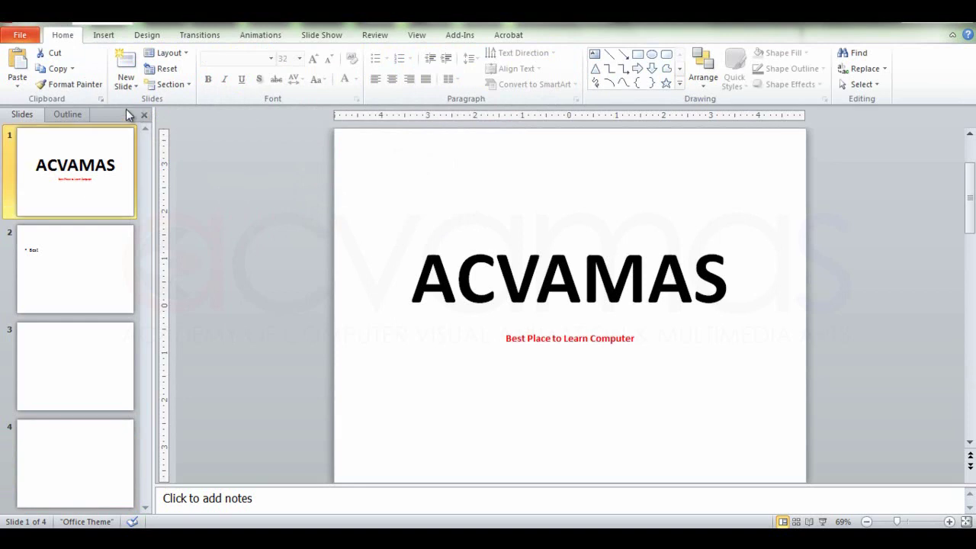
# Duplicate the title slide as slide 2 and paste another copy after slide 3
pyautogui.click(131, 84)
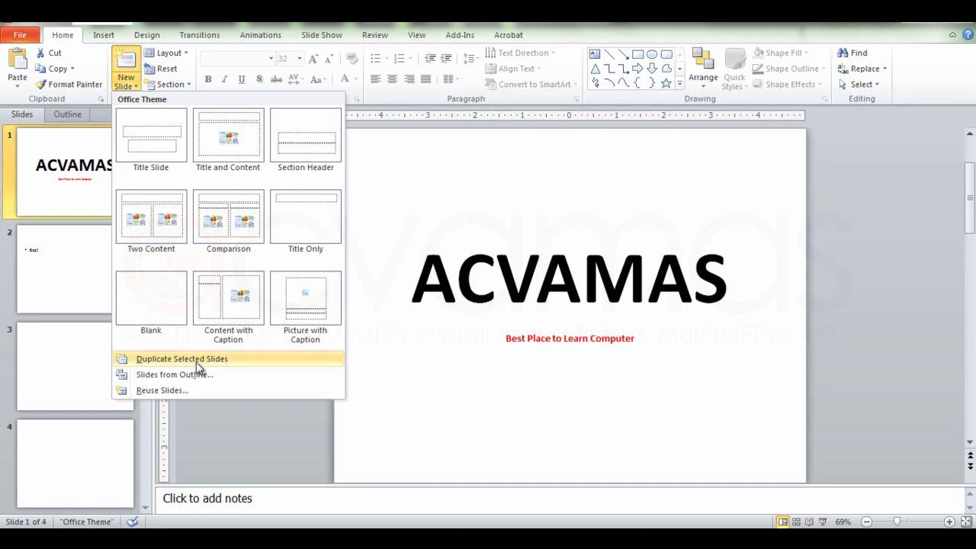
pyautogui.click(203, 360)
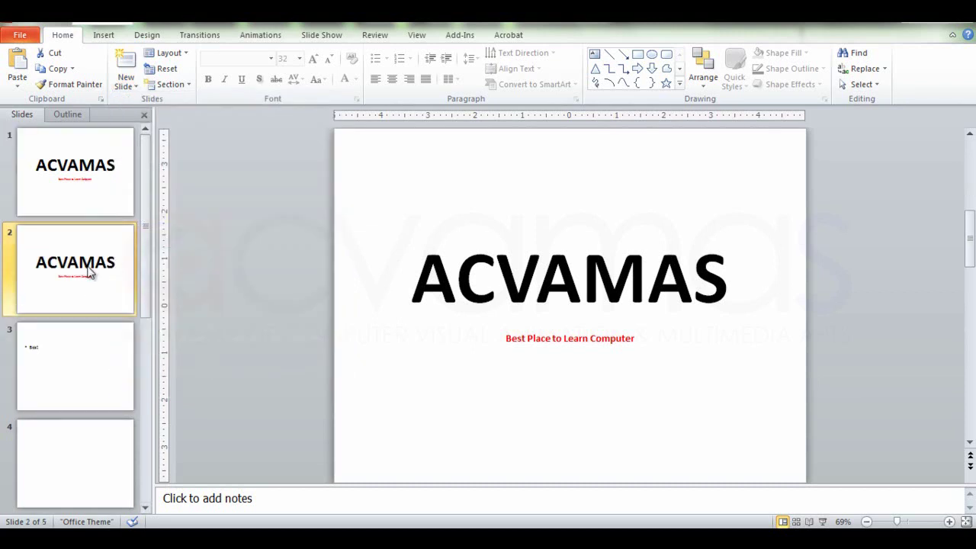
pyautogui.click(92, 200)
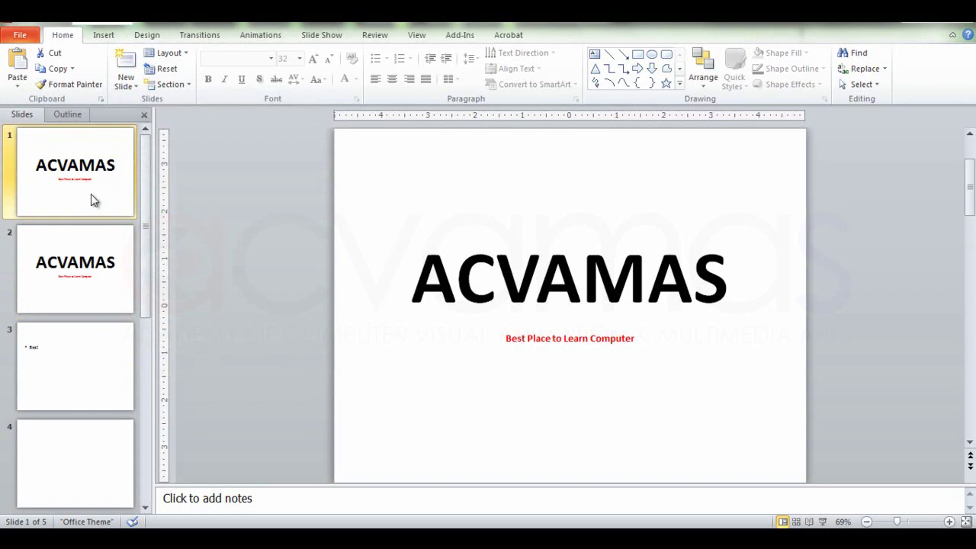
pyautogui.hotkey('ctrl', 'c')
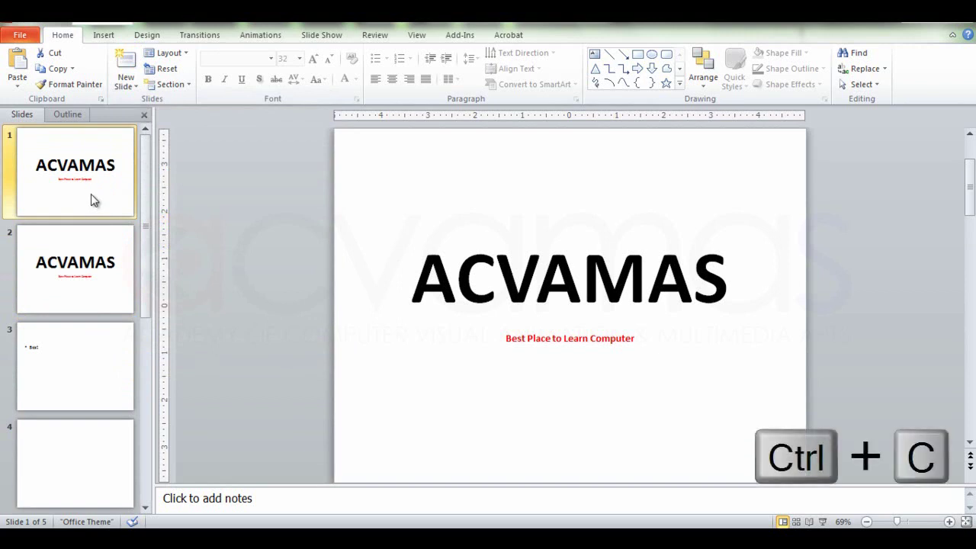
pyautogui.click(90, 358)
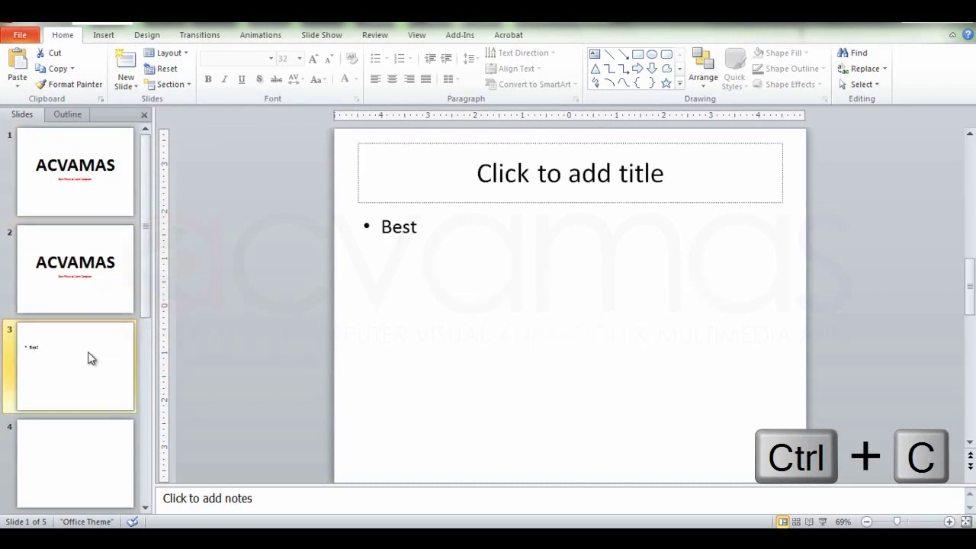
pyautogui.hotkey('ctrl', 'v')
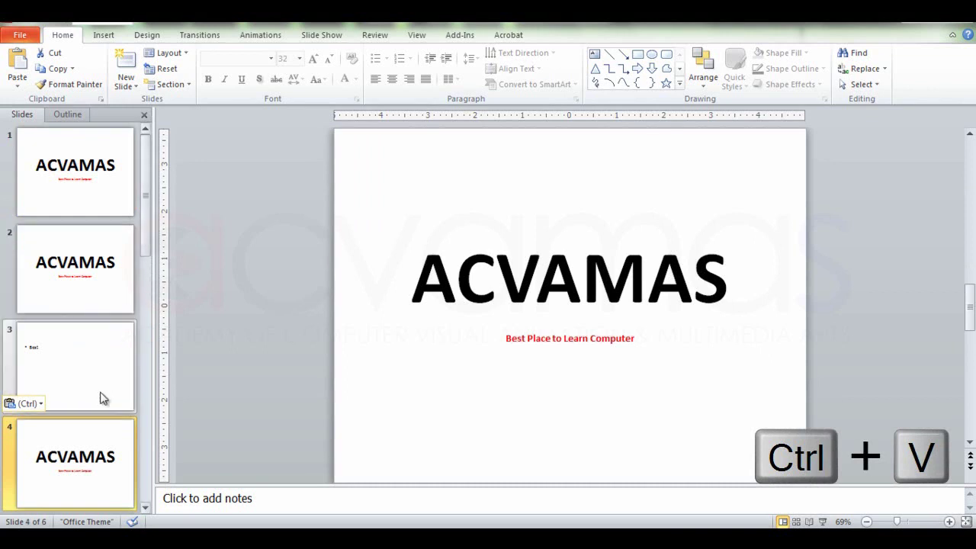
pyautogui.click(104, 290)
pyautogui.click(108, 187)
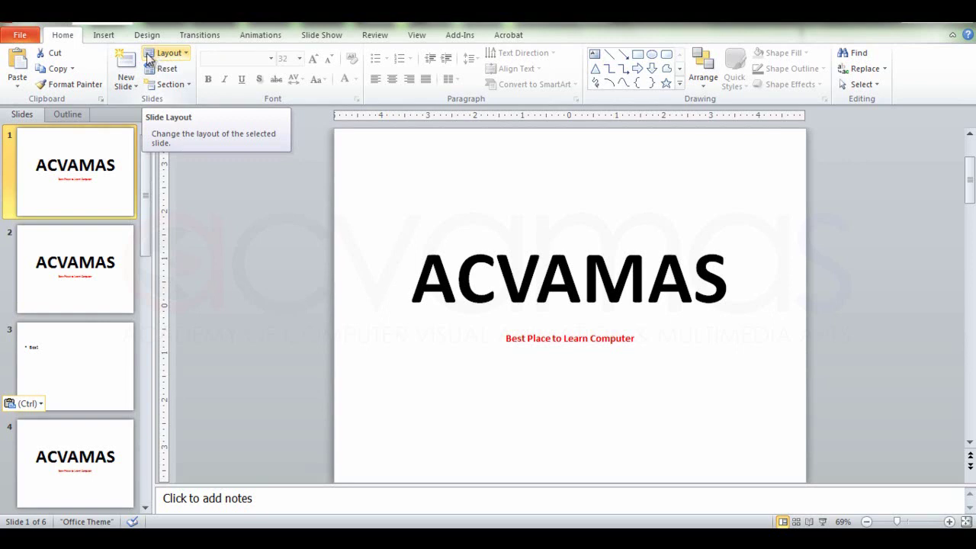
# Try the Office, Adjacency, Angles, Austin, Civic and Composite themes on all slides
pyautogui.click(148, 36)
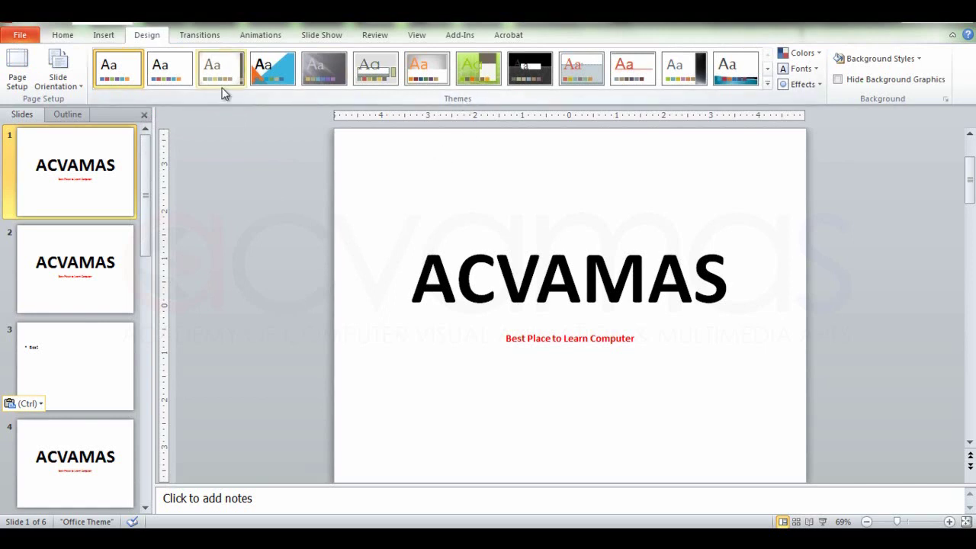
pyautogui.click(170, 70)
pyautogui.click(124, 71)
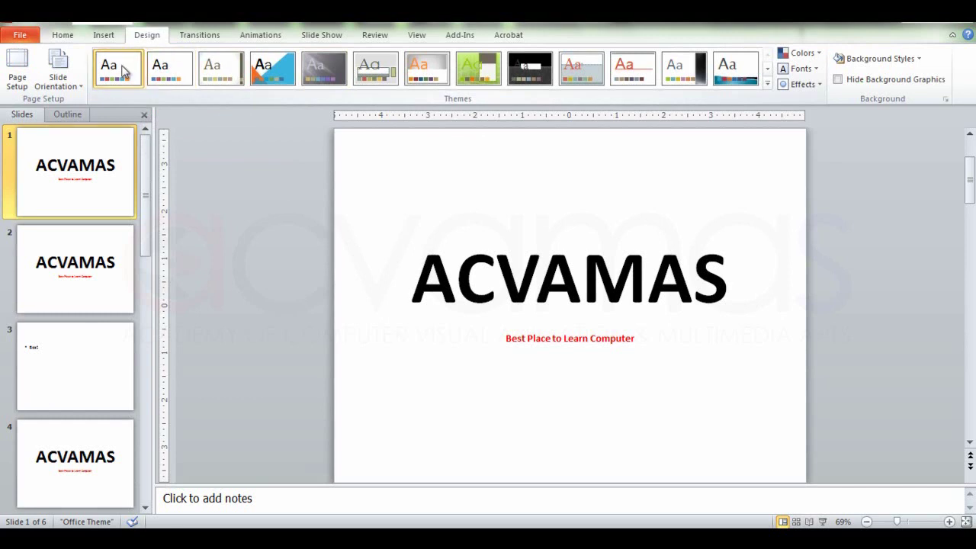
pyautogui.click(239, 73)
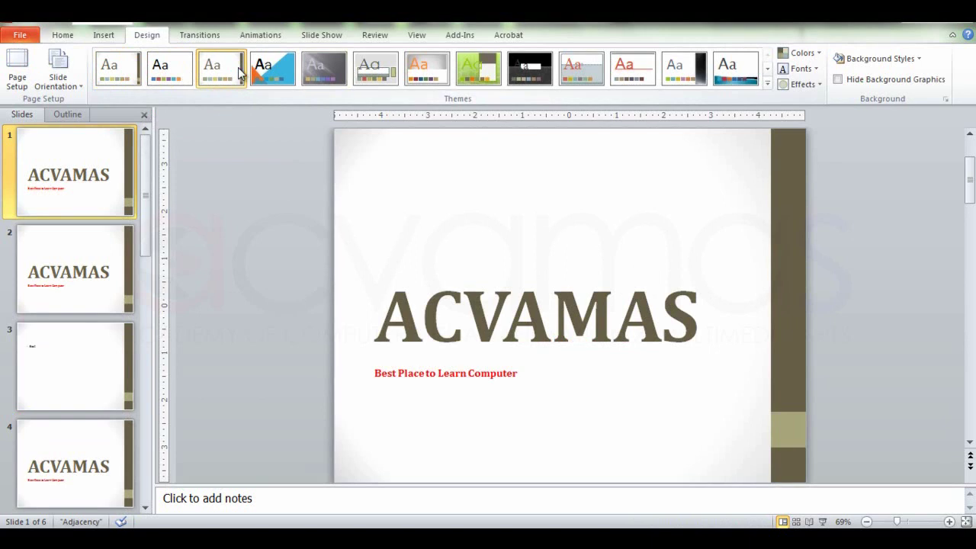
pyautogui.click(272, 68)
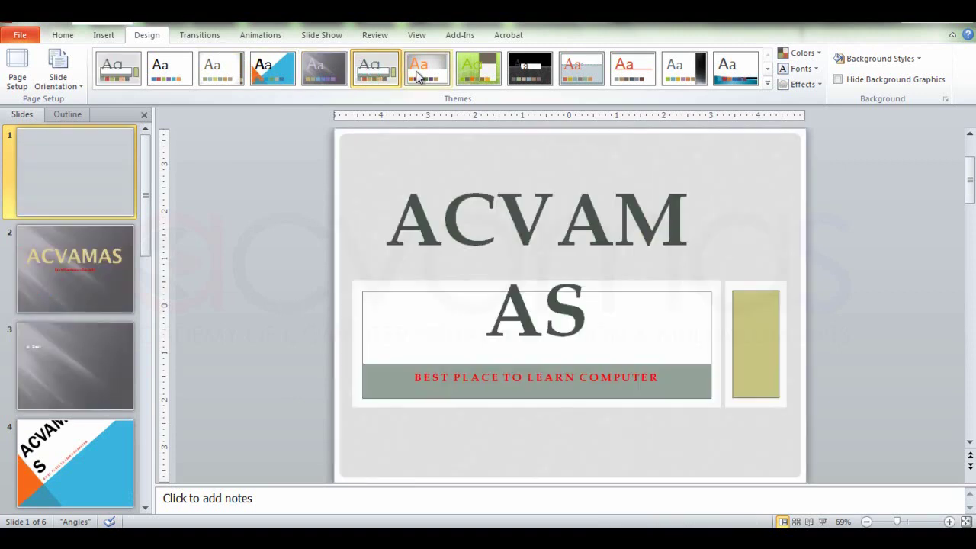
pyautogui.click(417, 76)
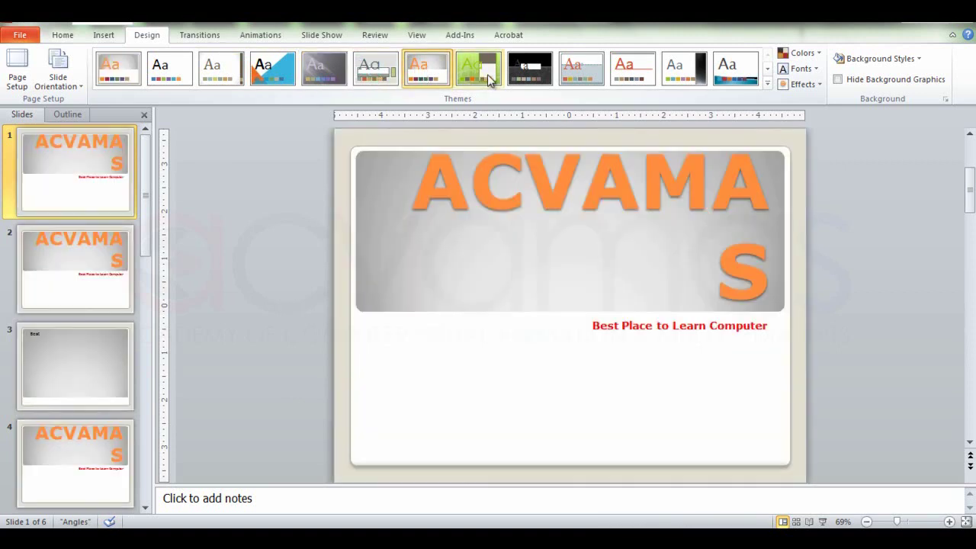
pyautogui.click(485, 72)
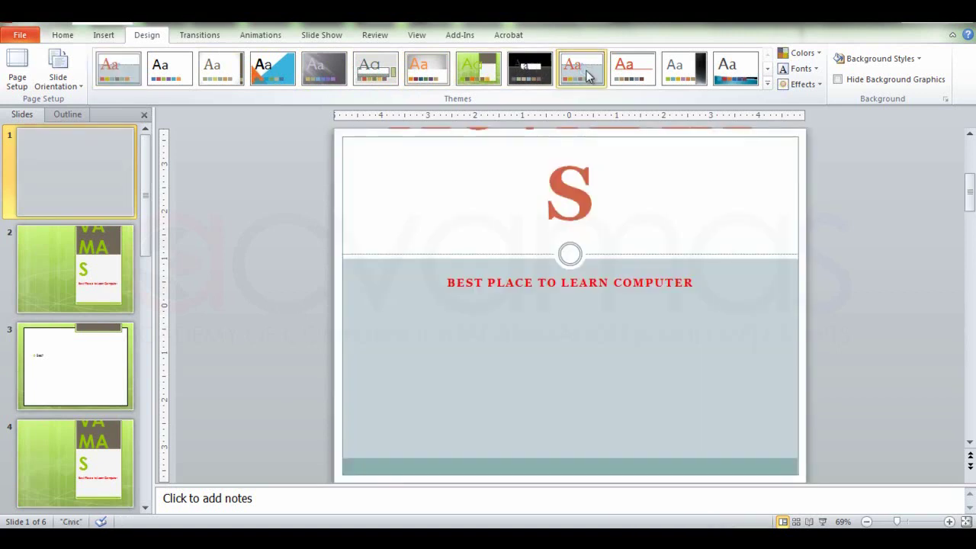
pyautogui.click(585, 72)
pyautogui.click(629, 72)
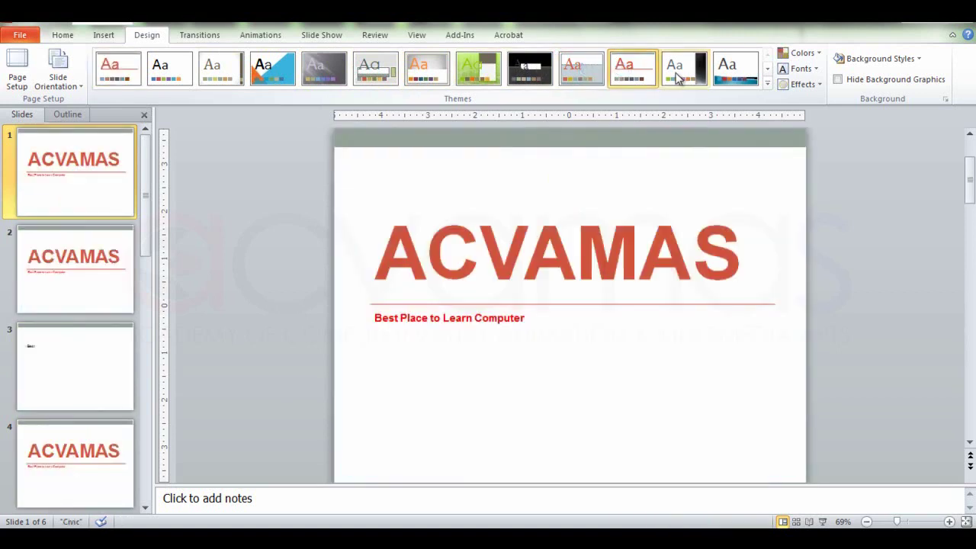
pyautogui.click(681, 76)
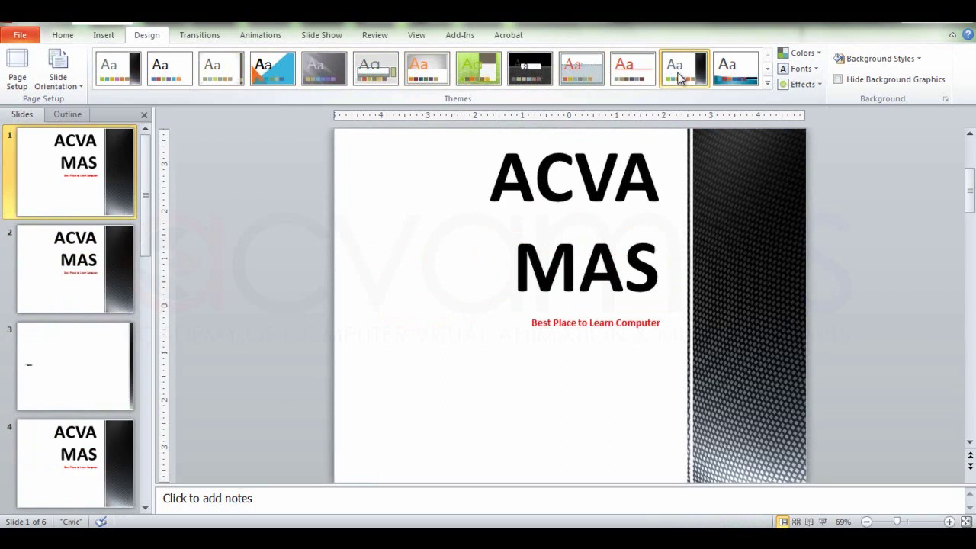
# Apply the Slipstream theme from the full theme gallery to all slides
pyautogui.click(768, 84)
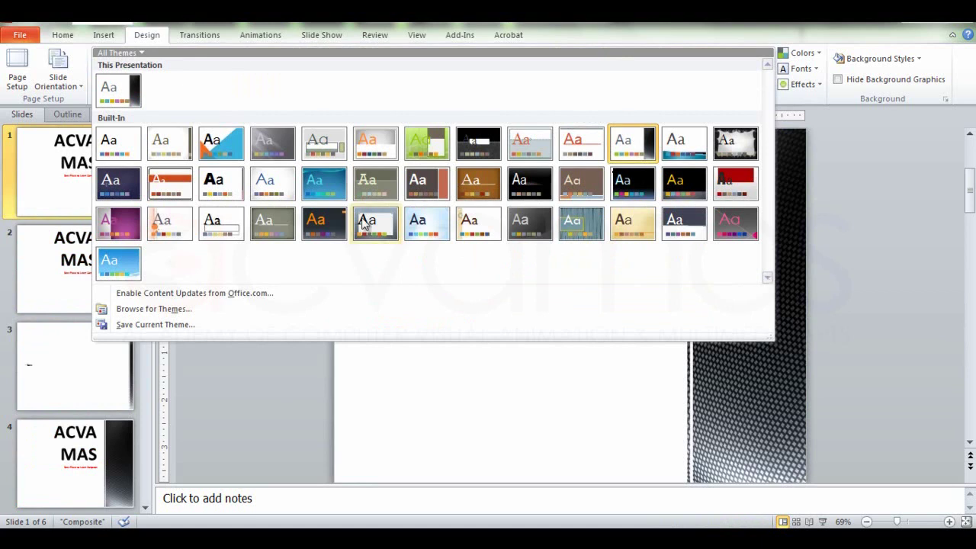
pyautogui.click(427, 221)
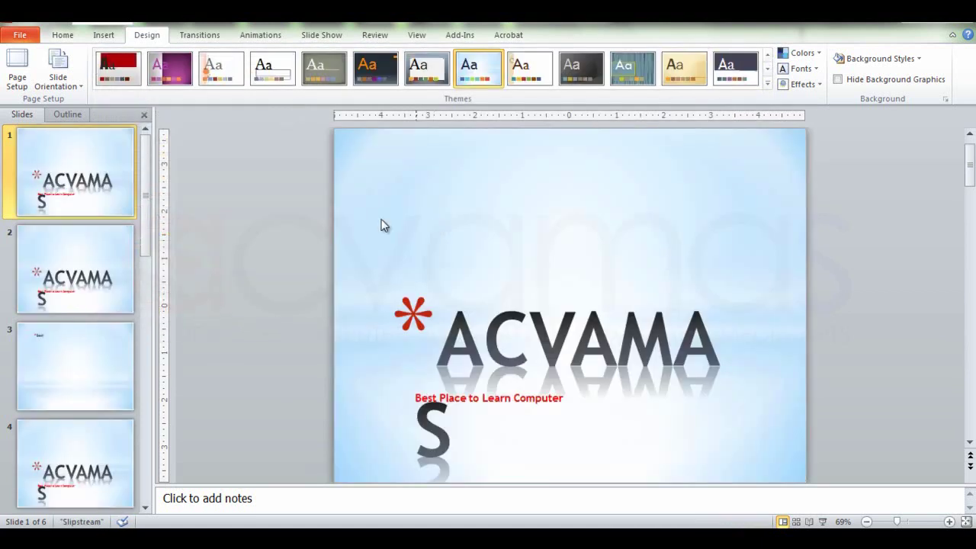
pyautogui.click(421, 318)
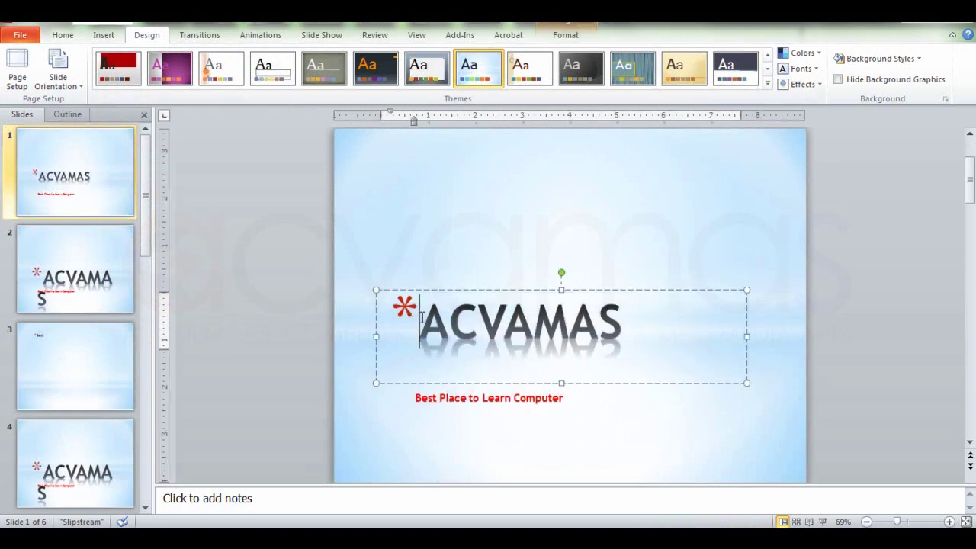
# Delete the asterisk before ACVAMAS, centre the title and move it near the slide top
pyautogui.press('BackSpace')
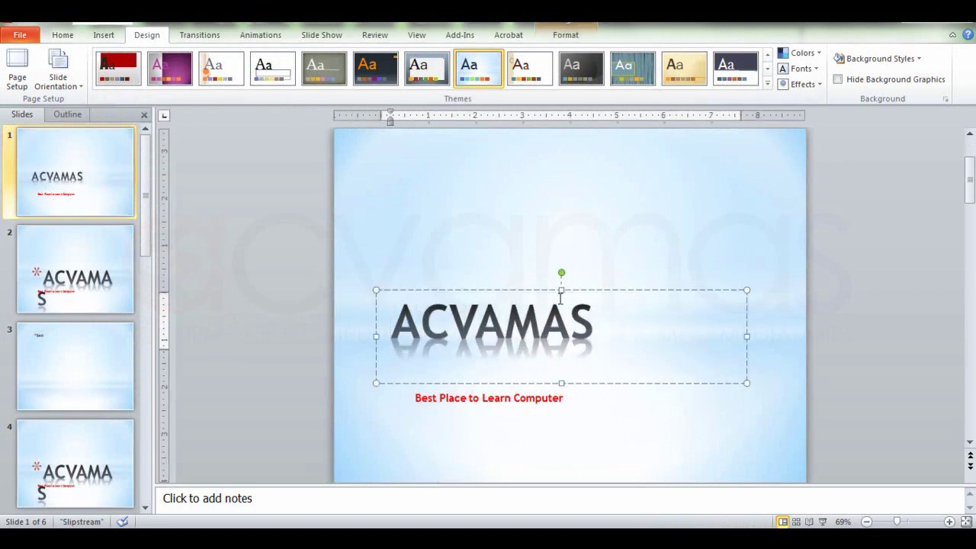
pyautogui.tripleClick(535, 352)
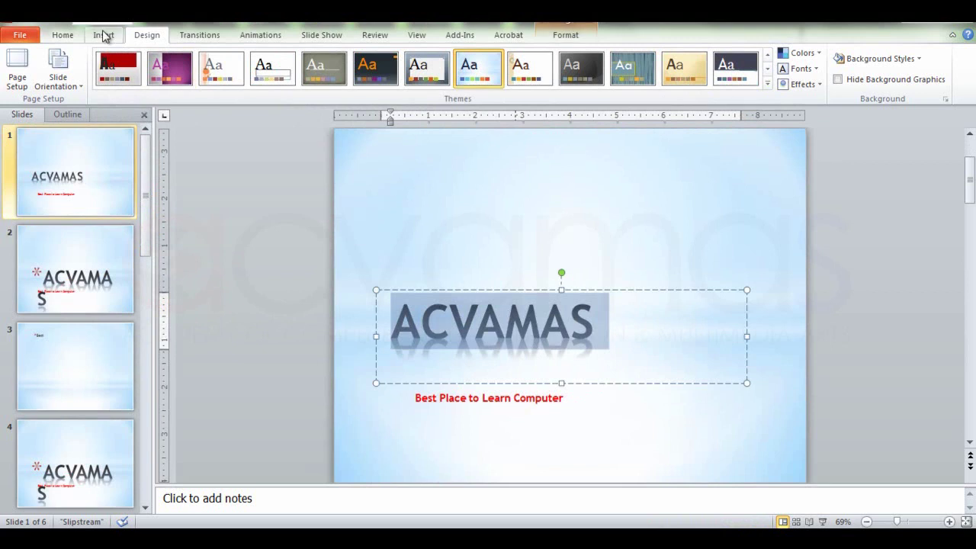
pyautogui.click(65, 36)
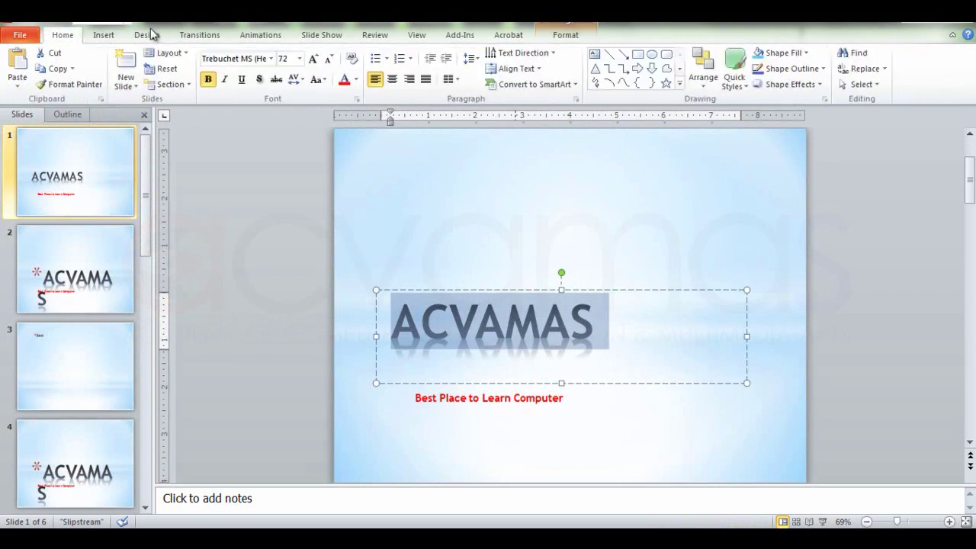
pyautogui.click(392, 80)
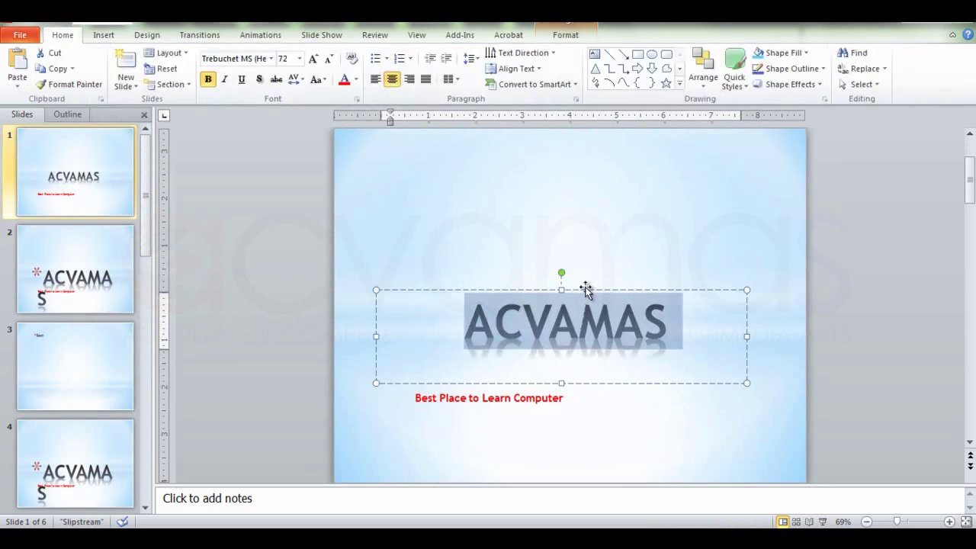
pyautogui.moveTo(584, 293); pyautogui.dragTo(585, 183)
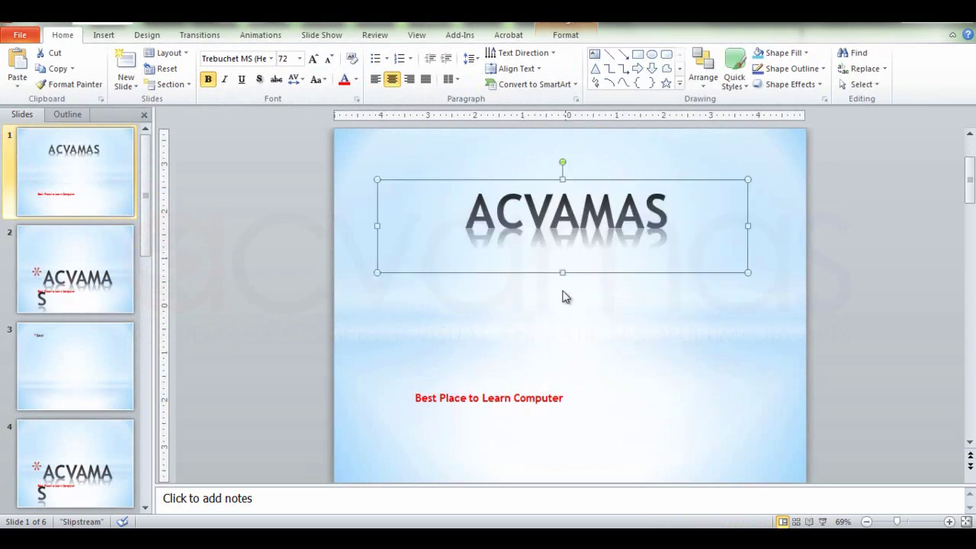
# Centre the red subtitle and position it directly beneath the title
pyautogui.click(525, 398)
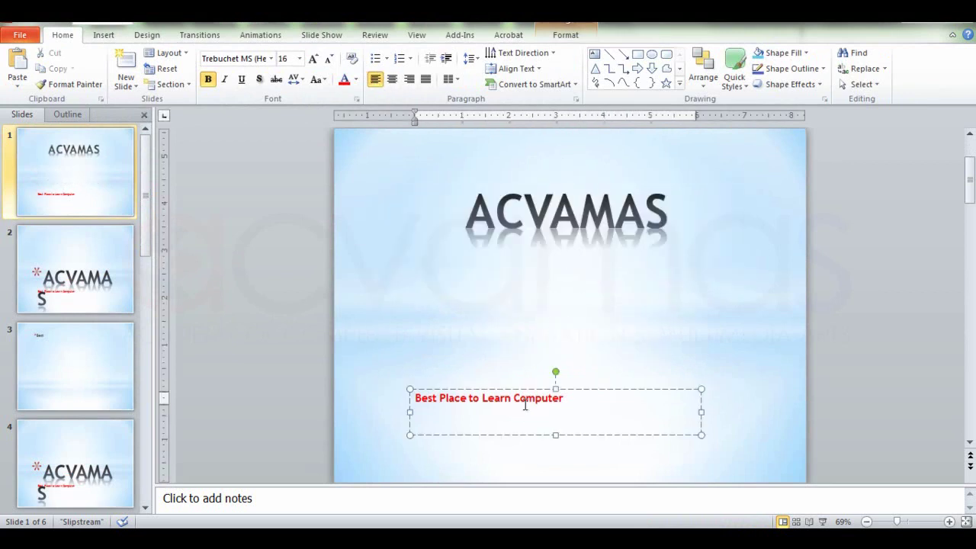
pyautogui.click(572, 390)
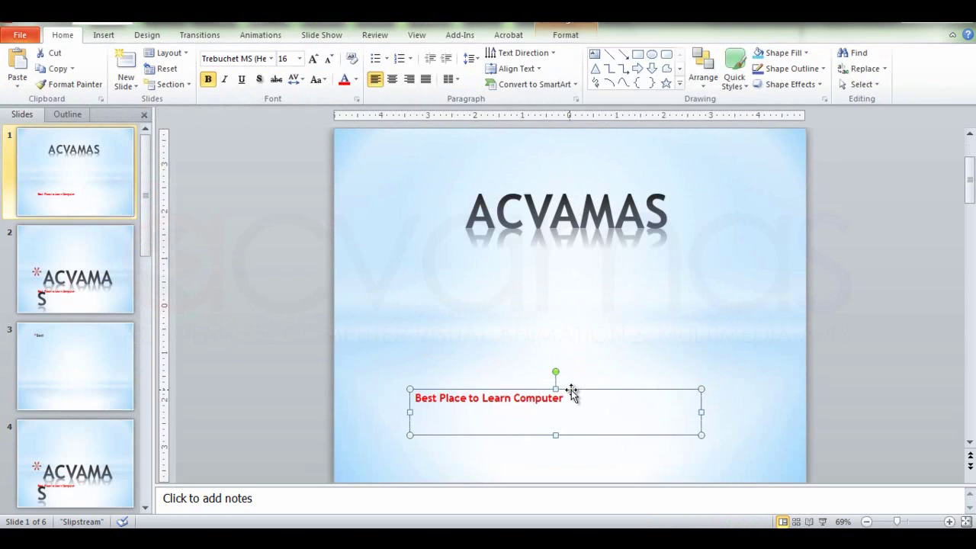
pyautogui.click(392, 79)
pyautogui.moveTo(578, 390); pyautogui.dragTo(594, 250)
pyautogui.press('Up')
pyautogui.press('Up')
pyautogui.press('Up')
pyautogui.click(595, 350)
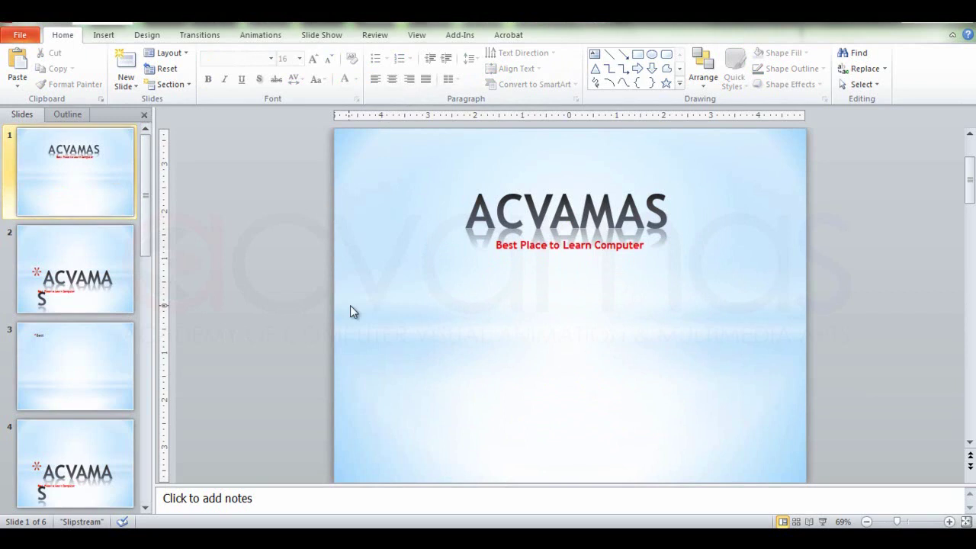
# Set slide 1's background to Picture or texture fill via Format Background
pyautogui.click(82, 196)
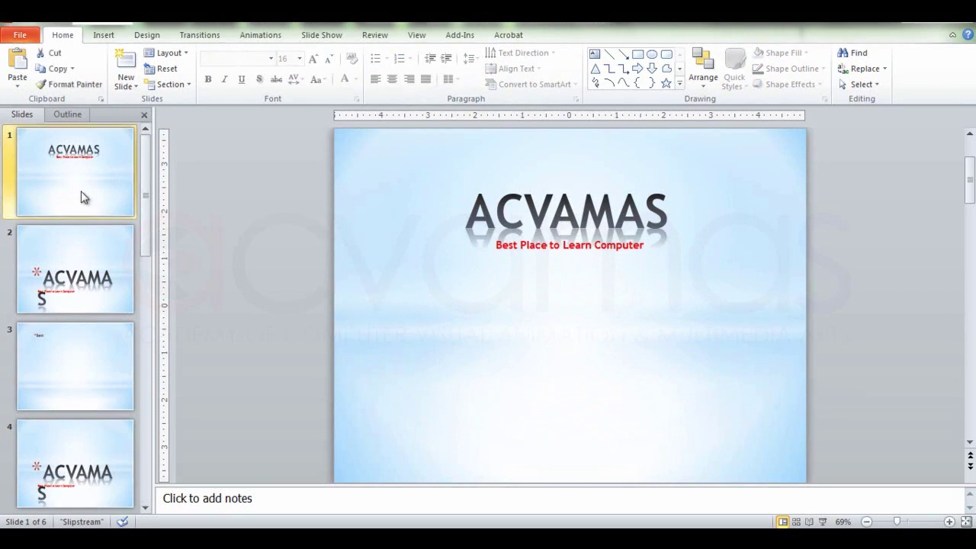
pyautogui.rightClick(84, 198)
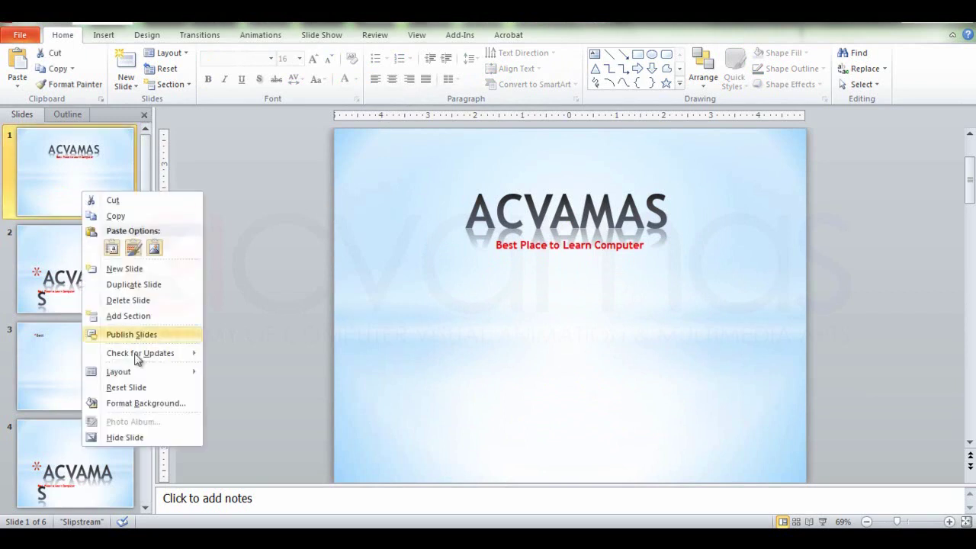
pyautogui.click(147, 404)
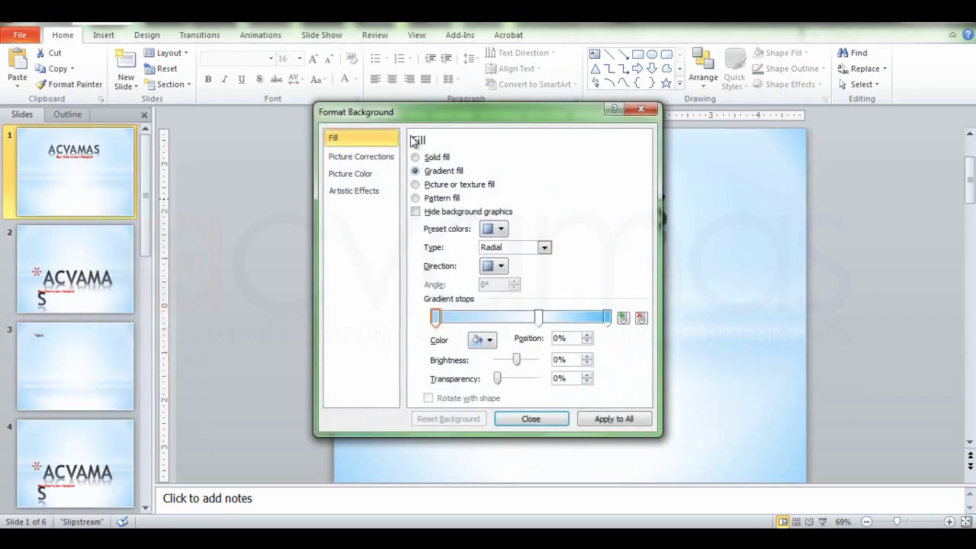
pyautogui.moveTo(498, 115); pyautogui.dragTo(372, 131)
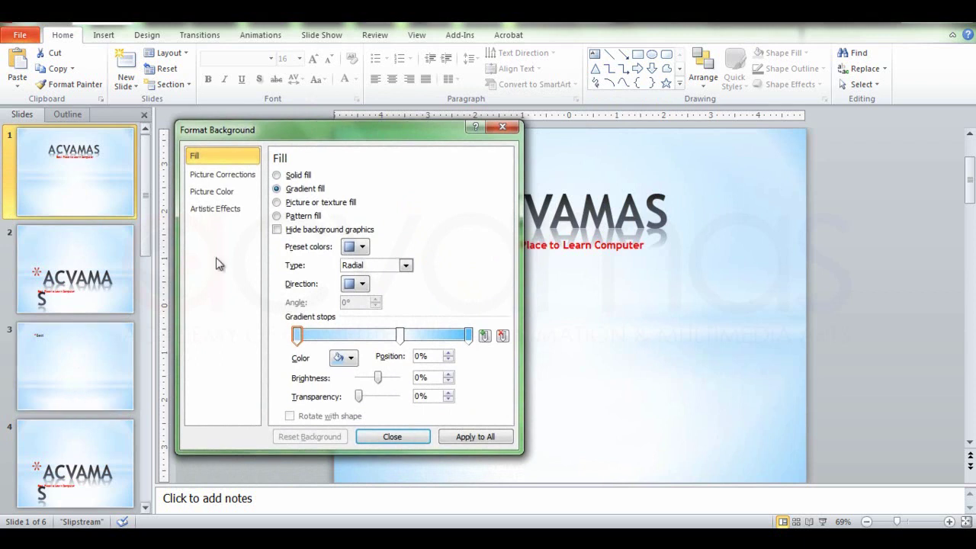
pyautogui.click(277, 203)
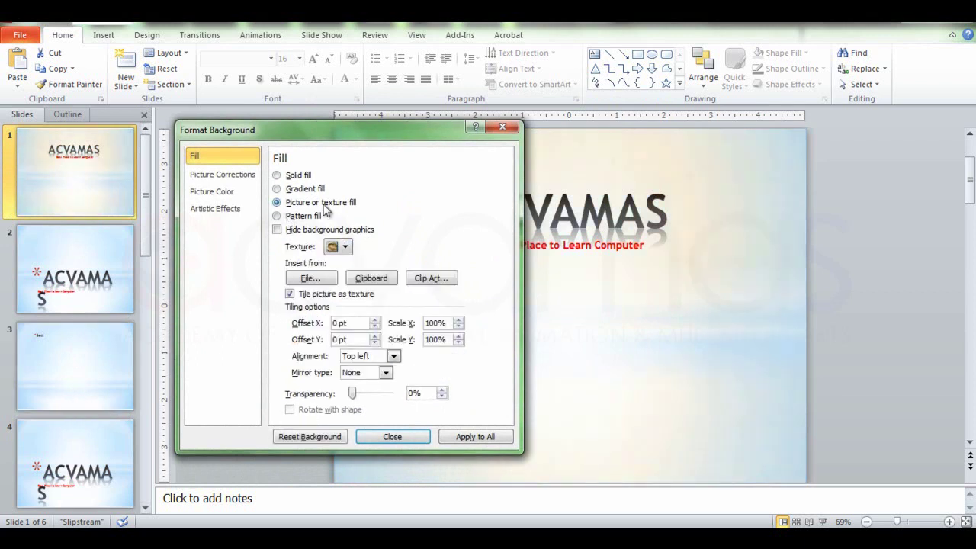
# Apply the Papyrus texture to slide 1, hide background graphics, and close the dialog
pyautogui.click(346, 247)
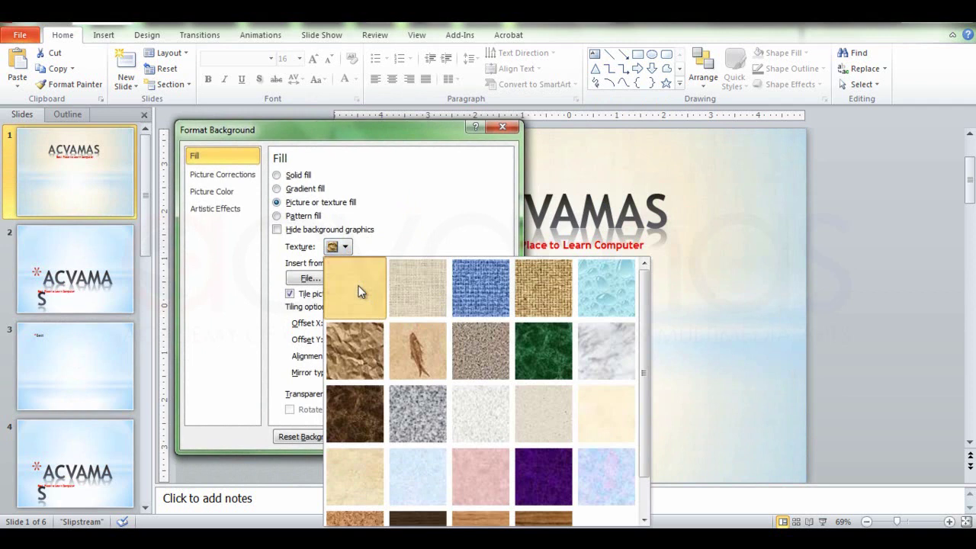
pyautogui.click(360, 292)
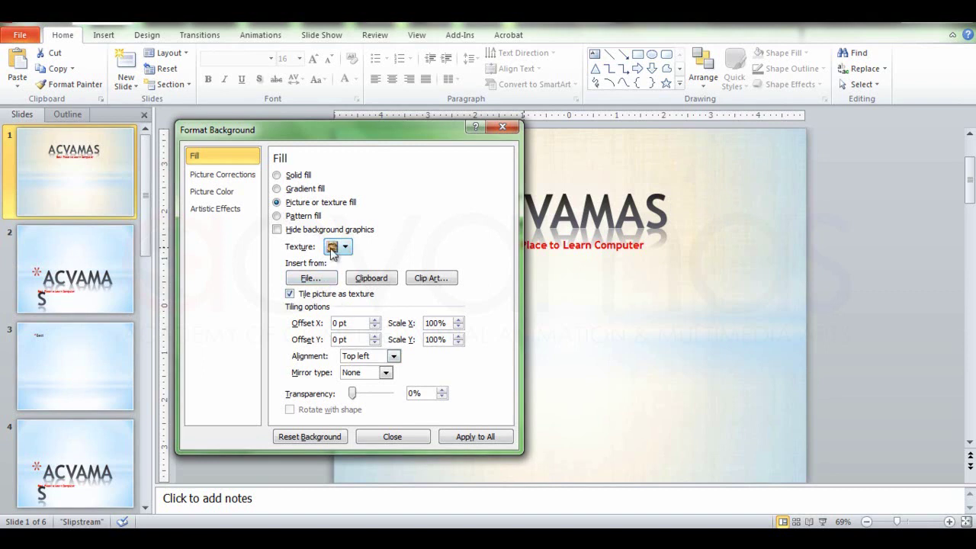
pyautogui.click(277, 231)
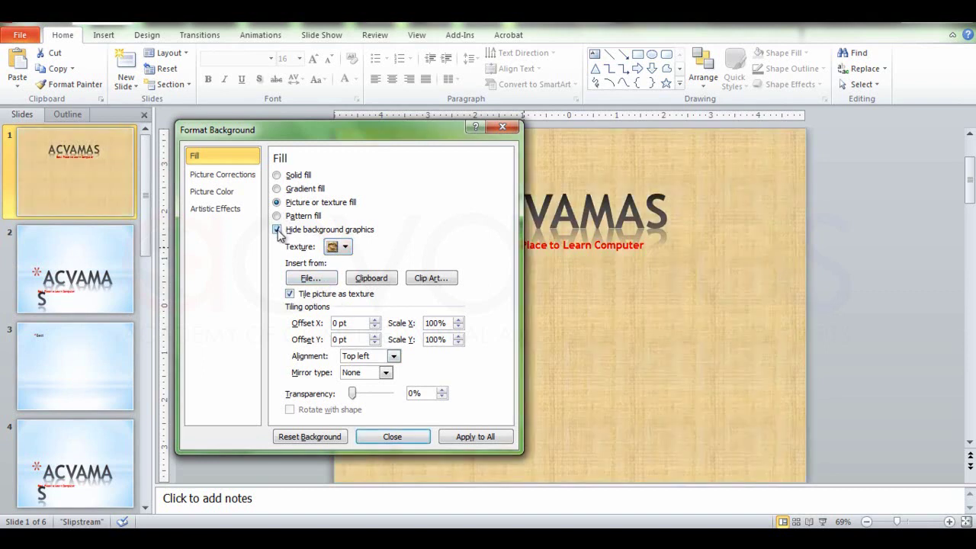
pyautogui.click(277, 230)
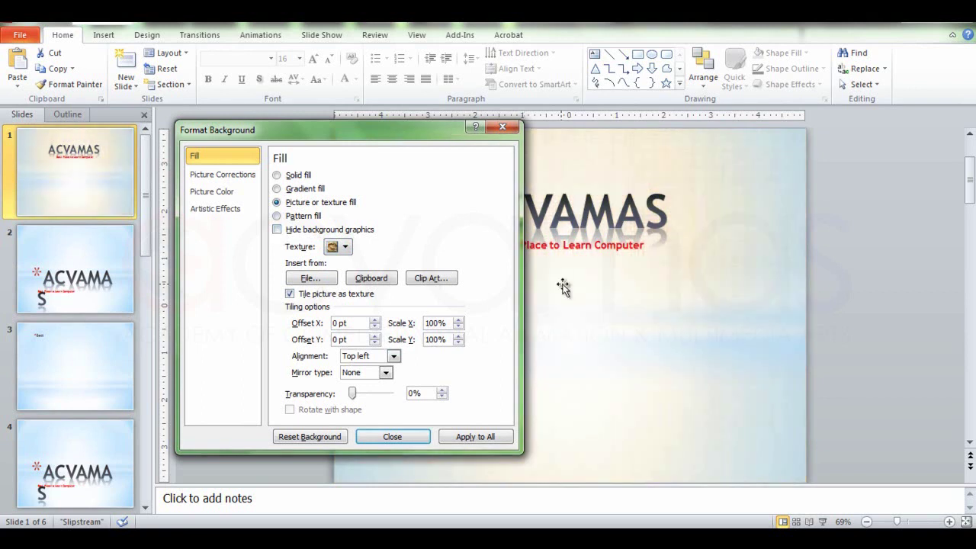
pyautogui.click(276, 231)
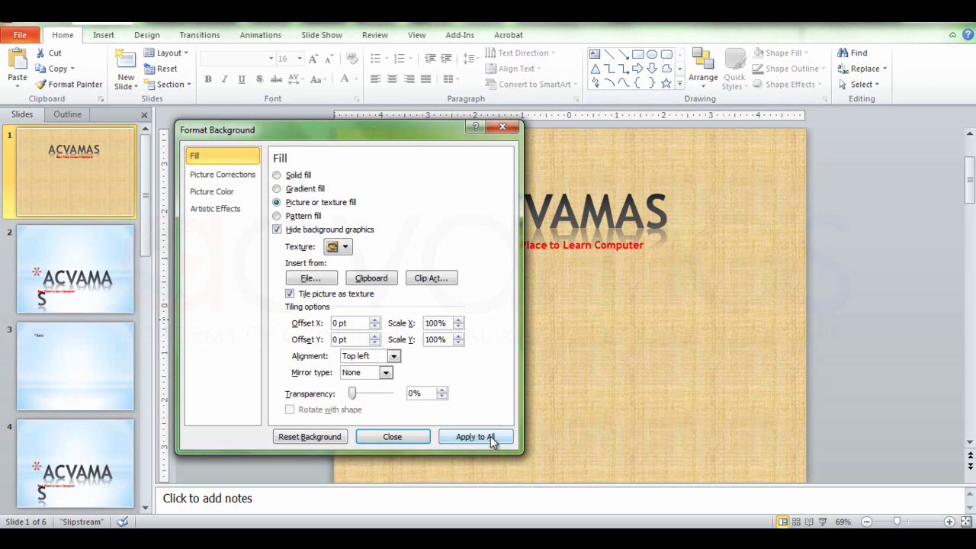
pyautogui.click(394, 438)
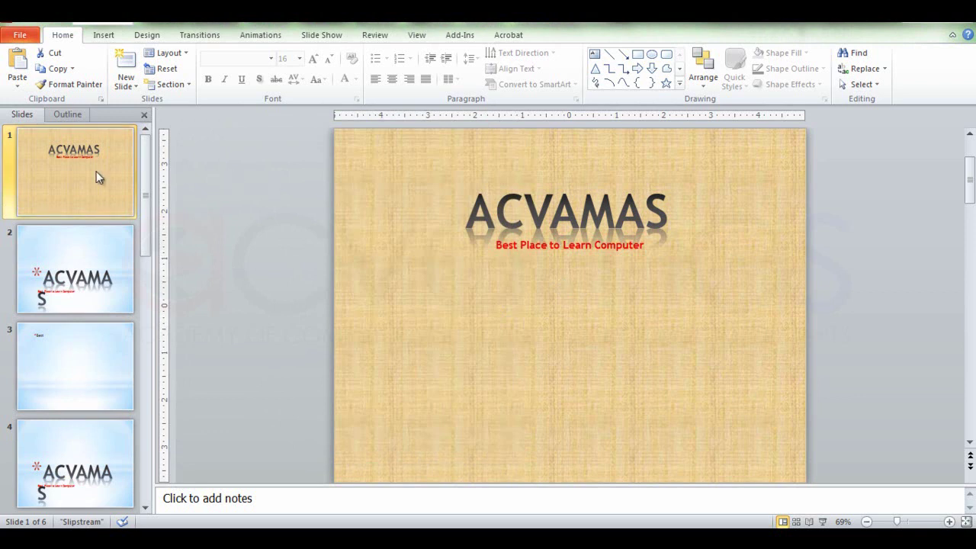
# Browse slides 2, 3 and 4, then return to slide 1 and open the Layout gallery
pyautogui.click(100, 283)
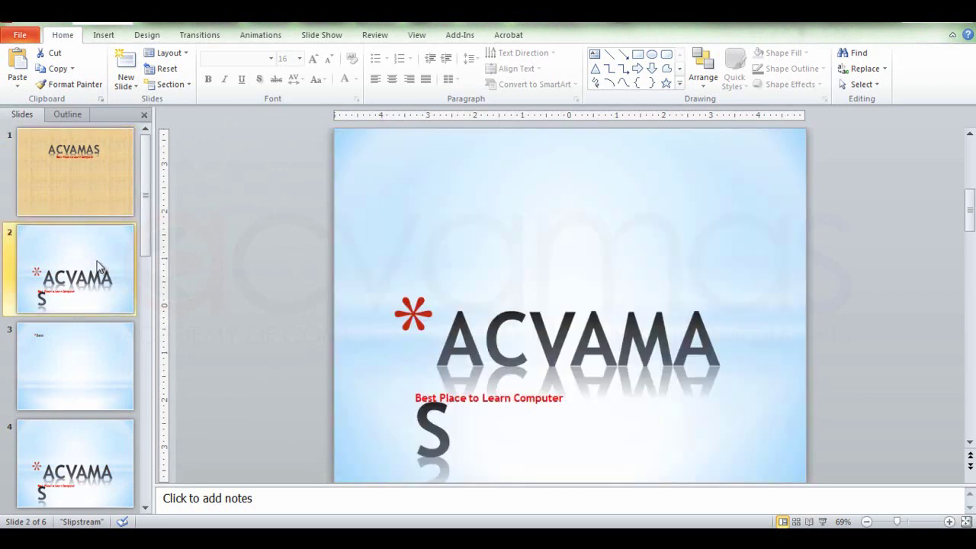
pyautogui.click(103, 193)
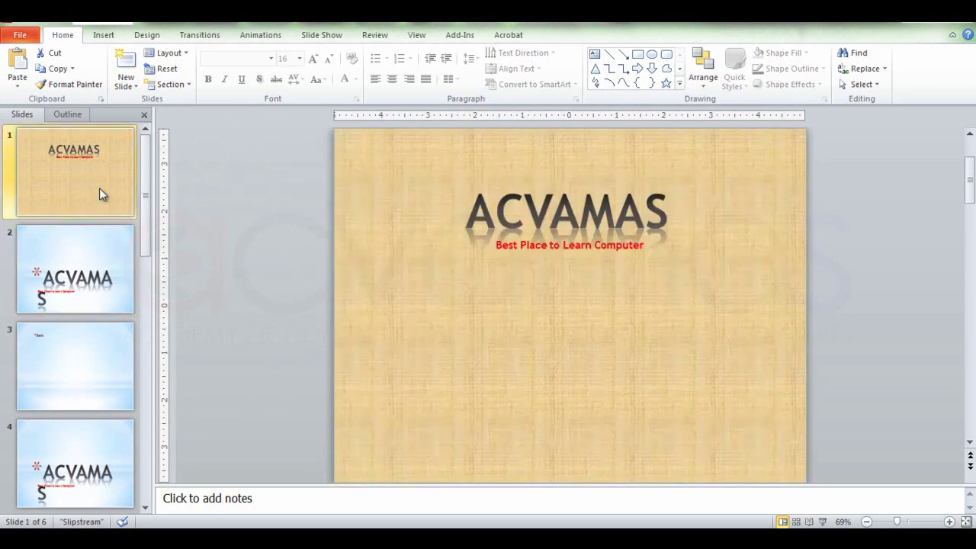
pyautogui.click(82, 275)
pyautogui.click(83, 353)
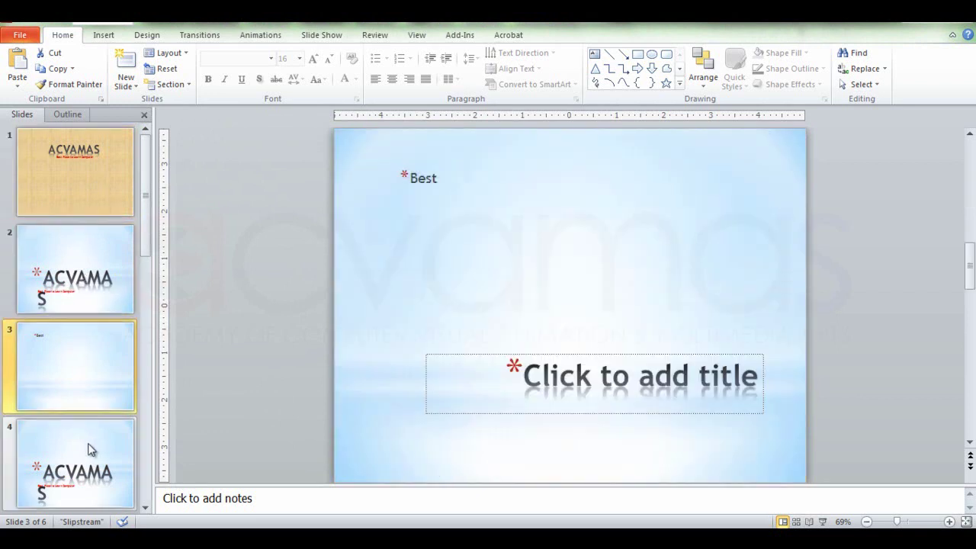
pyautogui.click(88, 450)
pyautogui.click(96, 358)
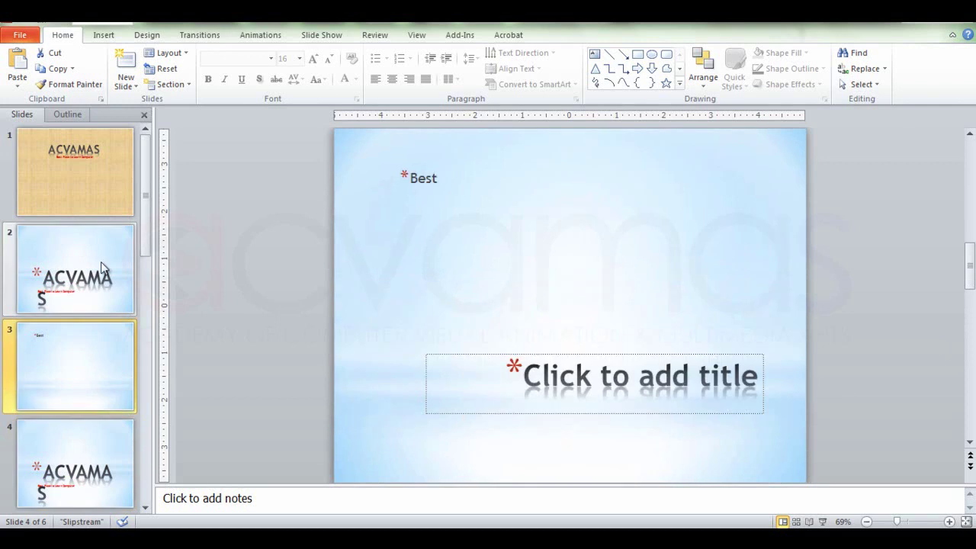
pyautogui.click(103, 195)
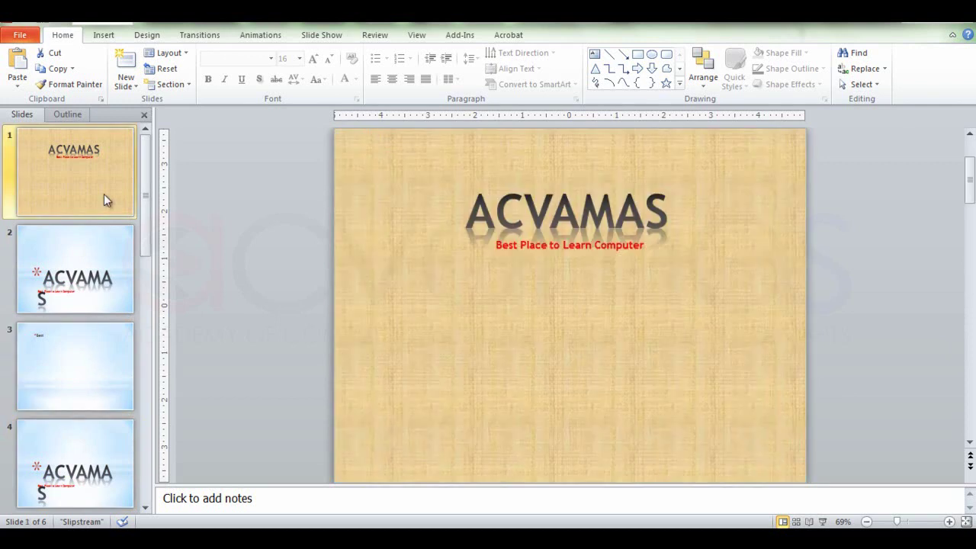
pyautogui.click(183, 54)
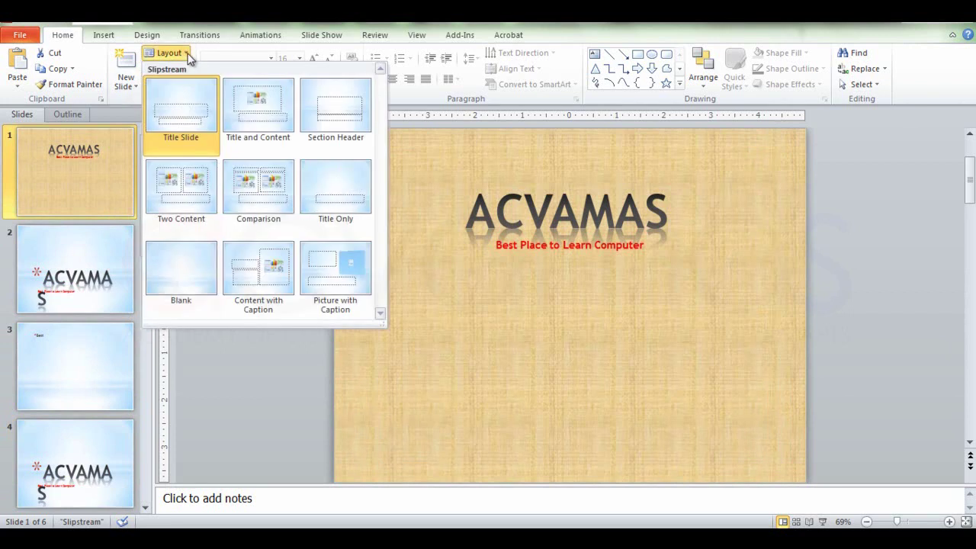
# Close the slide layout list and switch to the Design tab's themes and background options
pyautogui.click(187, 55)
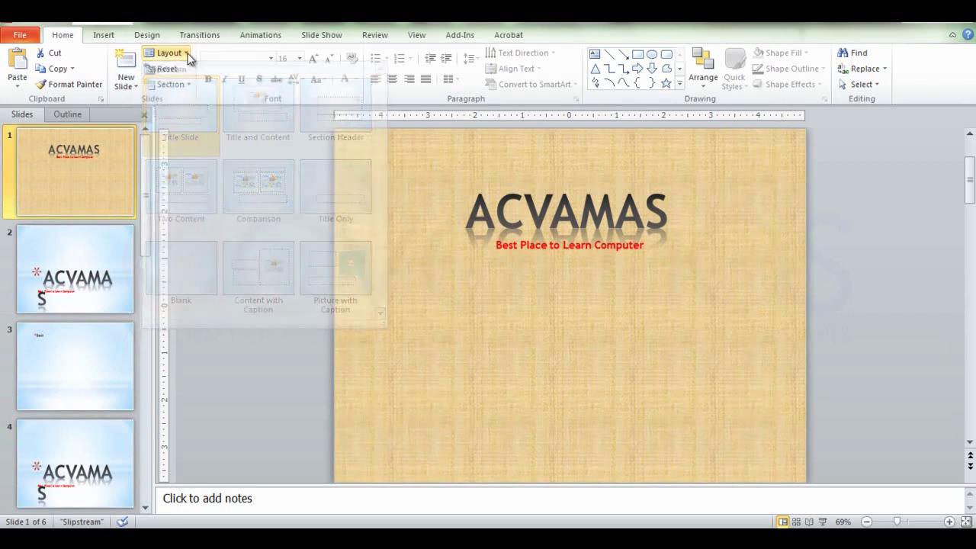
pyautogui.click(147, 36)
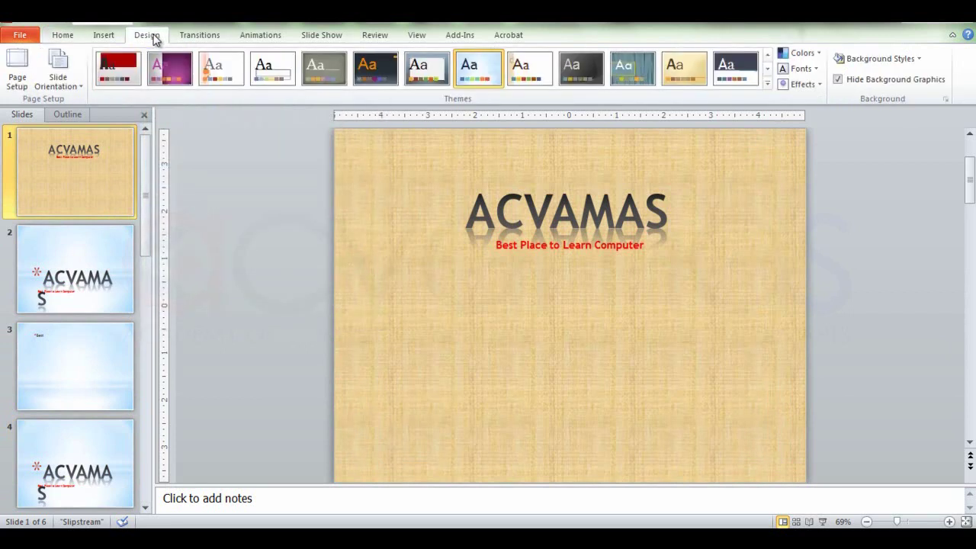